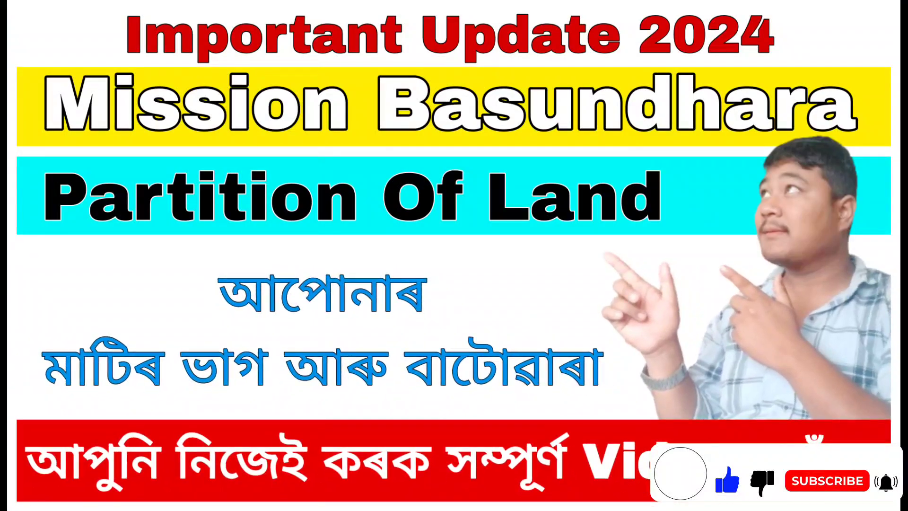
Open sewasetu.assam.gov.in in a new tab and go to its LOGIN/REGISTER page
left_click(325, 19)
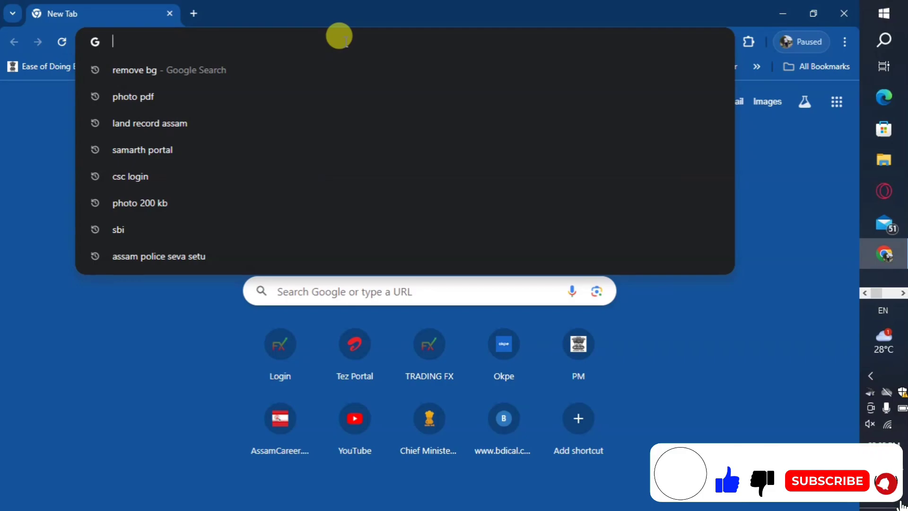
type("sewasetu.assam.gov.in")
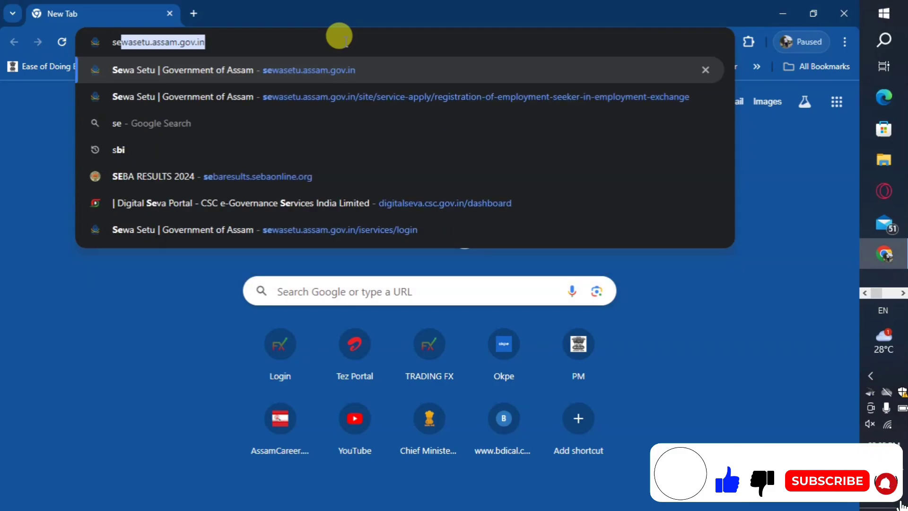
key("Return")
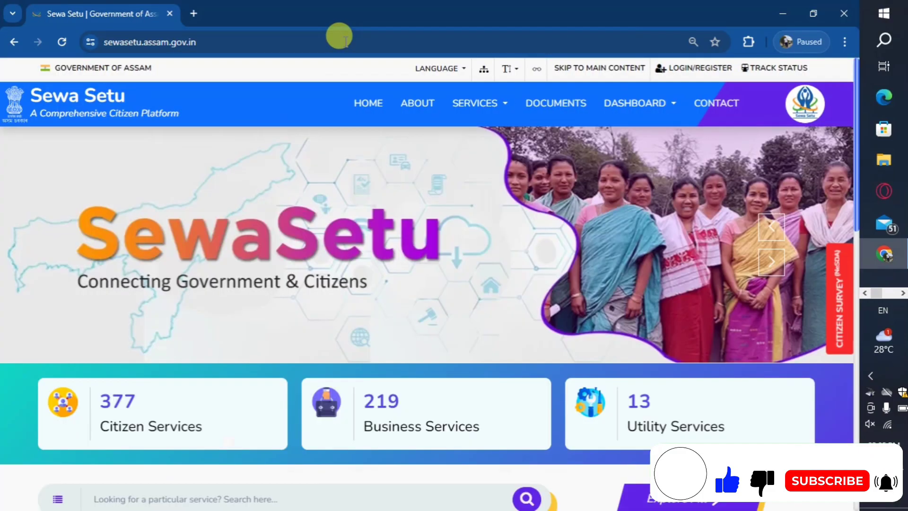
left_click(686, 71)
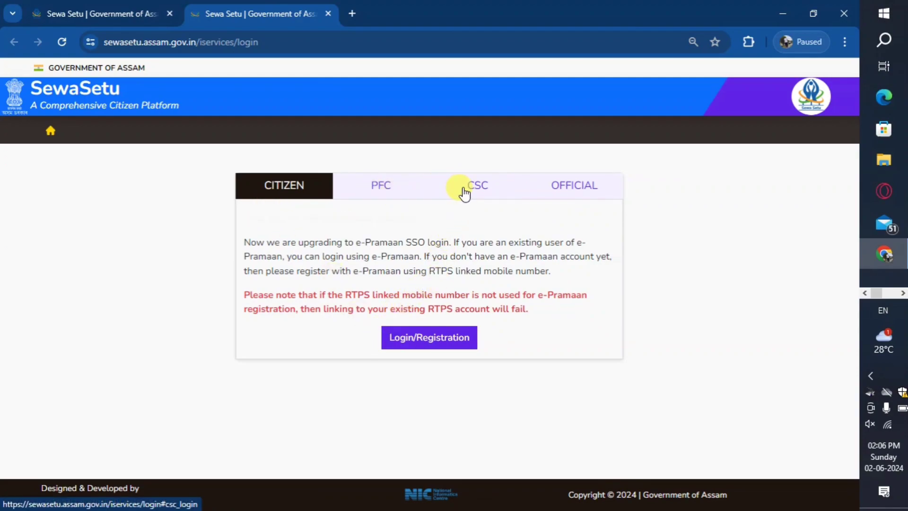
Sign in through Meri Pehchaan with the registered mobile number and password, accepting the terms
left_click(414, 343)
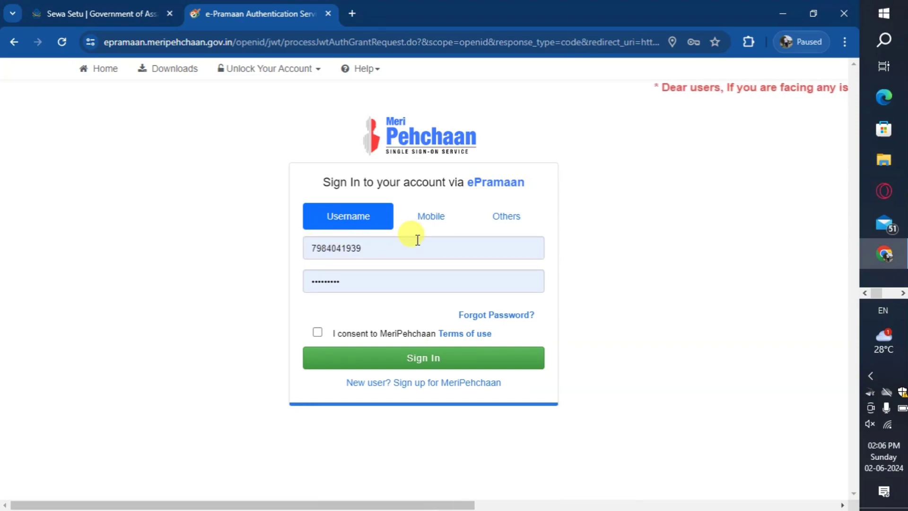
left_click(400, 223)
left_click(343, 274)
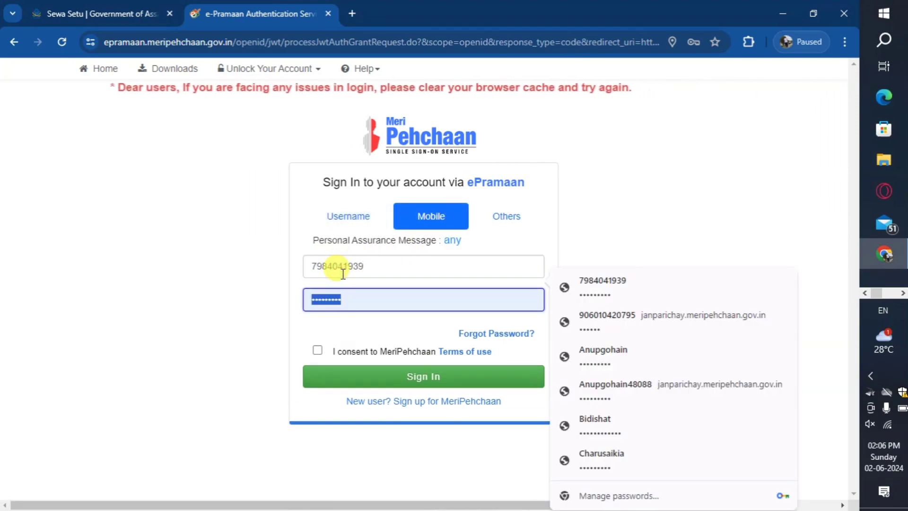
type("•••••••••")
left_click(318, 350)
left_click(369, 379)
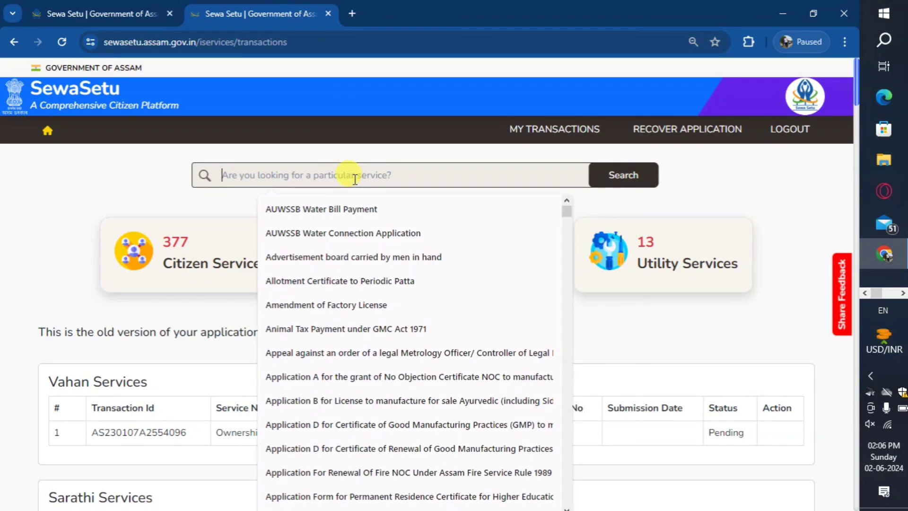
Search Sewa Setu for 'PAR' and select Partition of Land (Both Urban and Rural)
type("APR")
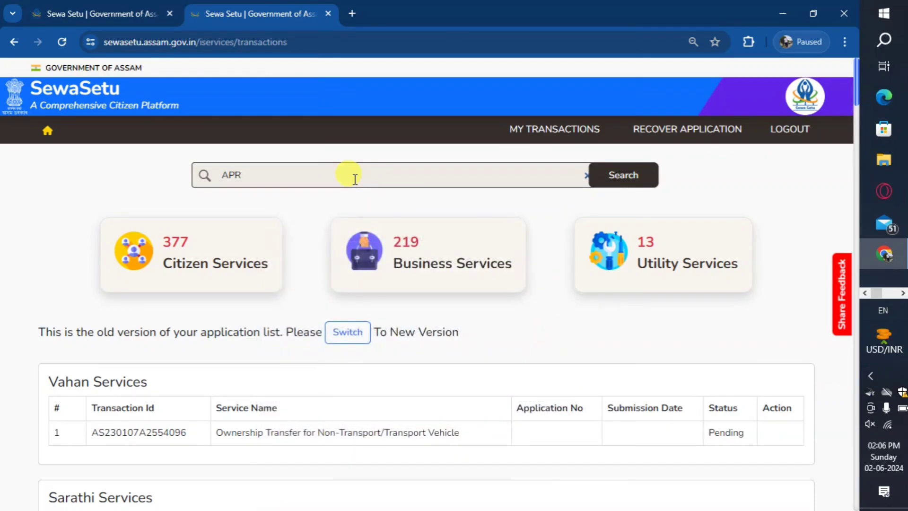
key("BackSpace")
key("BackSpace")
key("BackSpace")
type("PAR")
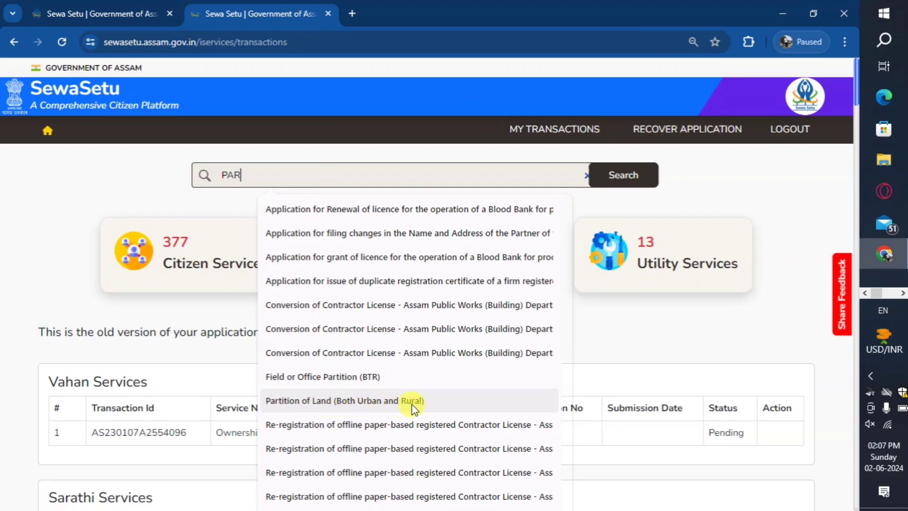
left_click(350, 399)
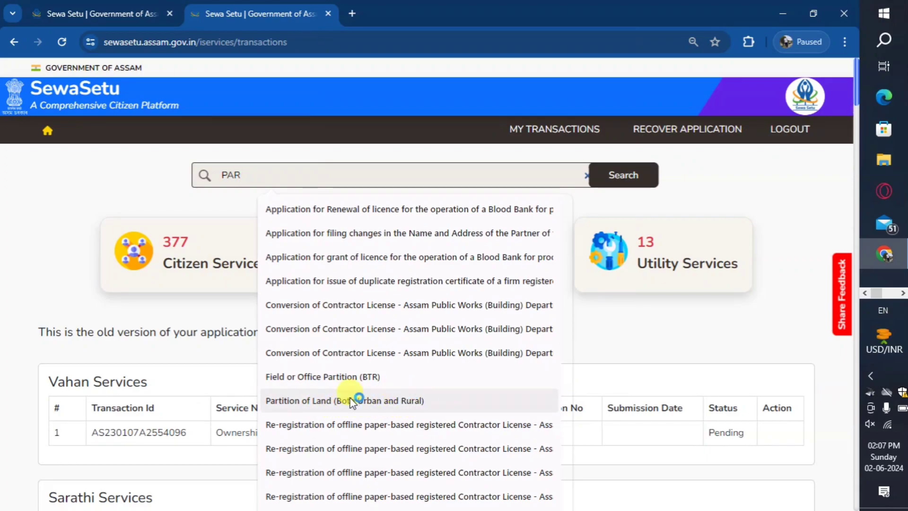
left_click(320, 402)
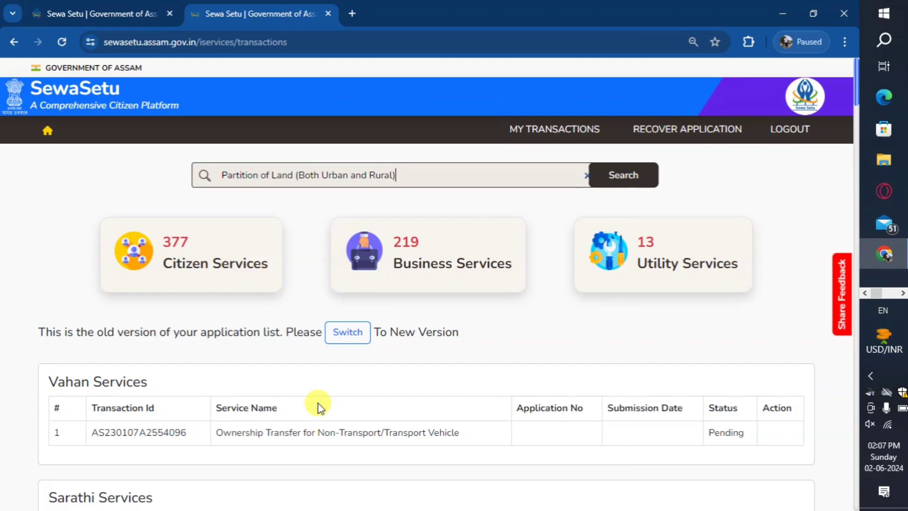
left_click(621, 181)
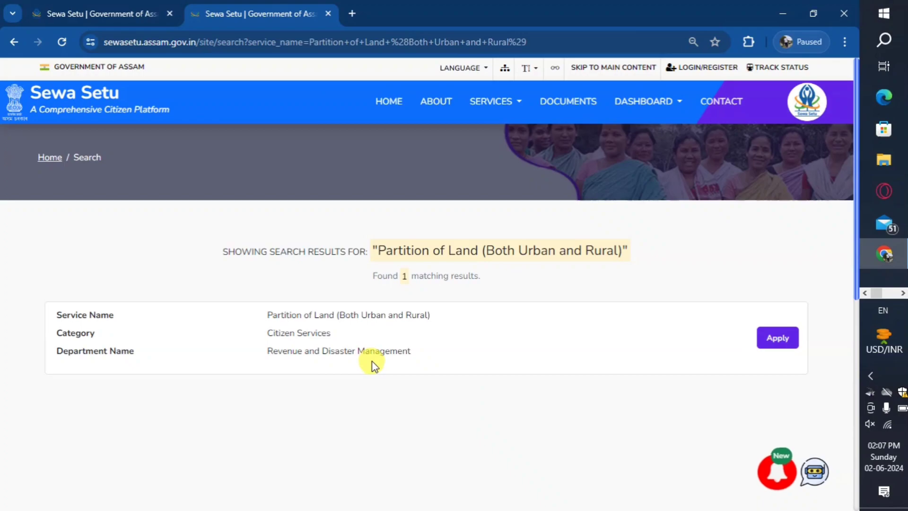
Open the Partition of Land page and review its four documents, 60-day limit and Rs. 10 fee
left_click(770, 339)
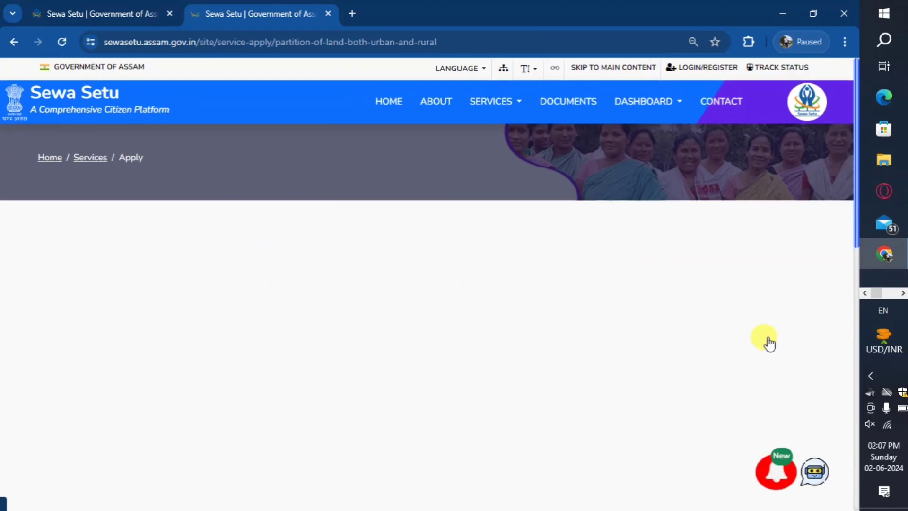
scroll(462, 306, "down", 5)
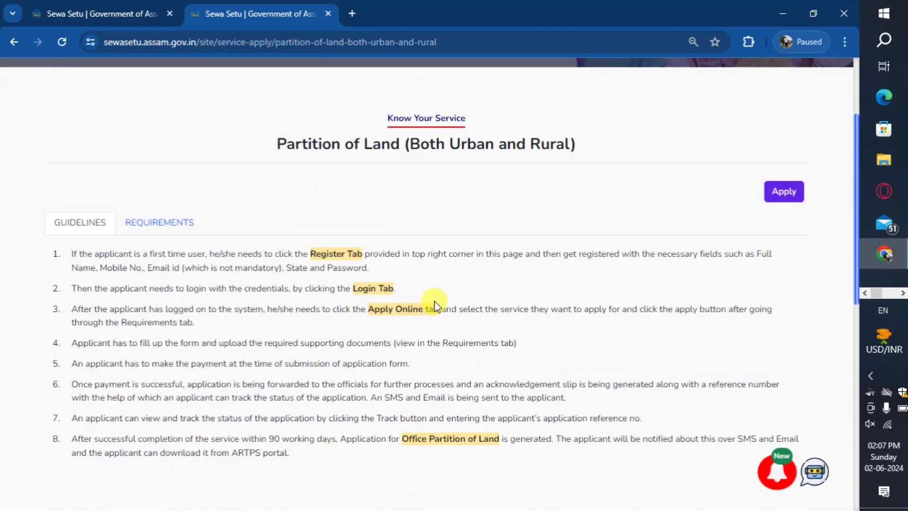
left_click(137, 234)
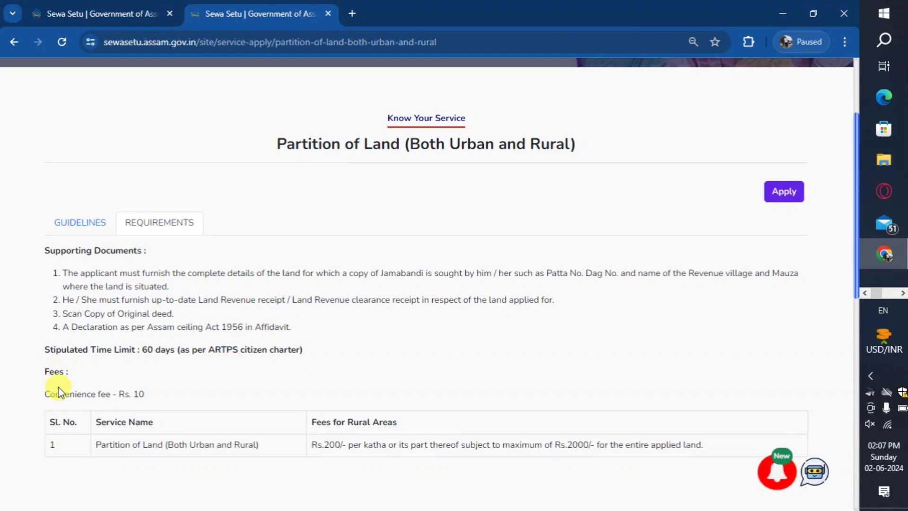
scroll(294, 403, "down", 1)
scroll(294, 403, "down", 2)
scroll(418, 361, "up", 4)
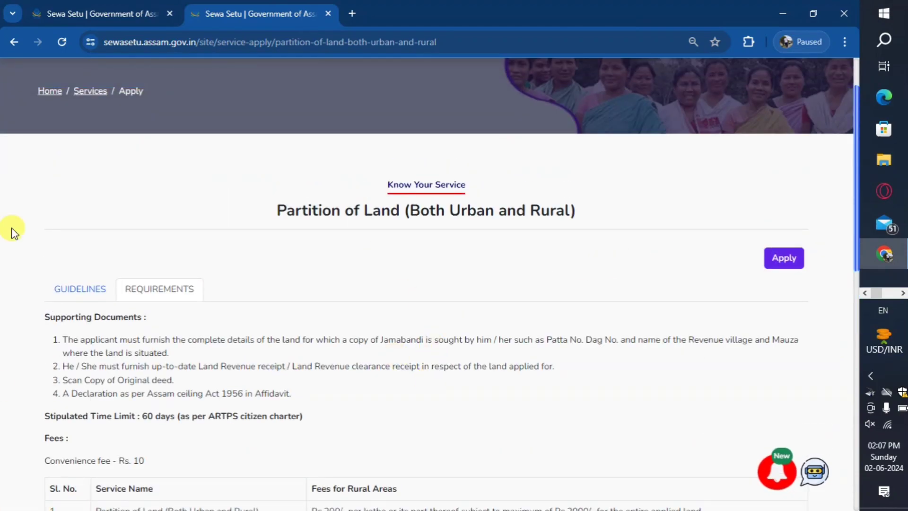
scroll(311, 295, "down", 3)
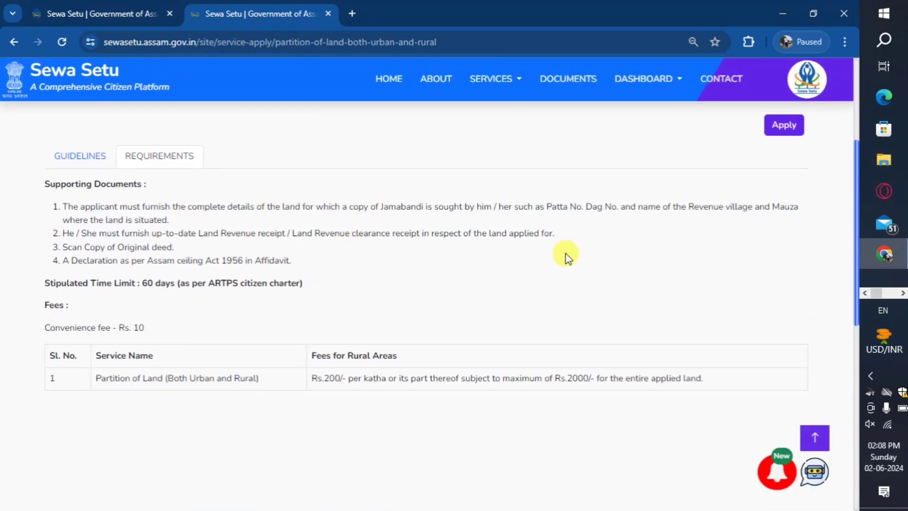
Start the Consensus Partition application on Basundhara and choose the no-Aadhaar option
left_click(782, 126)
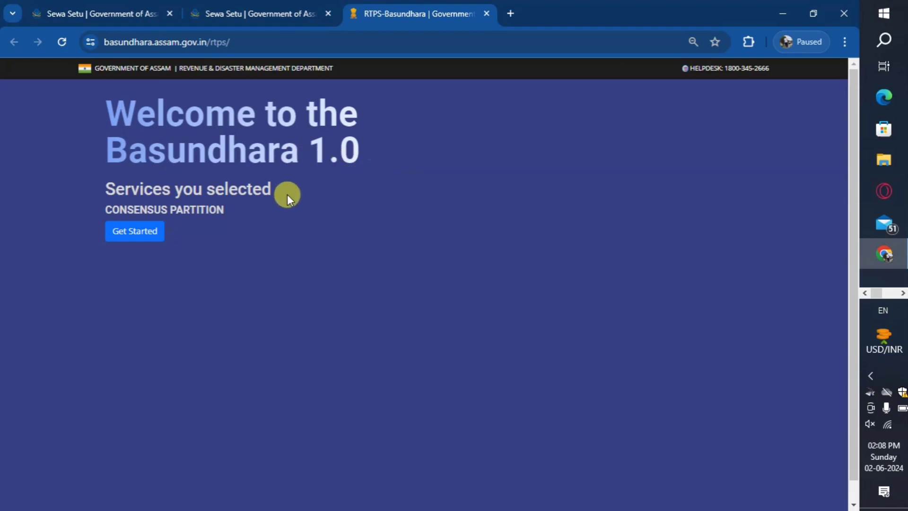
left_click(151, 239)
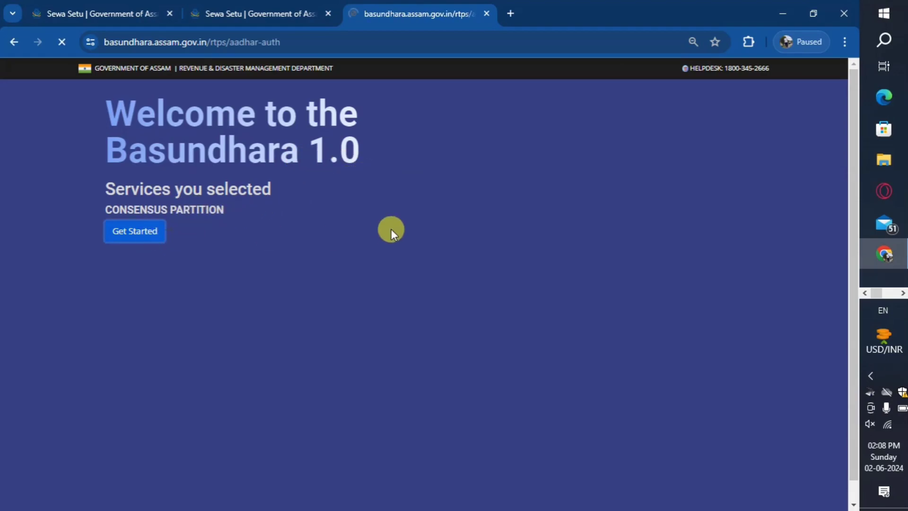
scroll(287, 241, "down", 3)
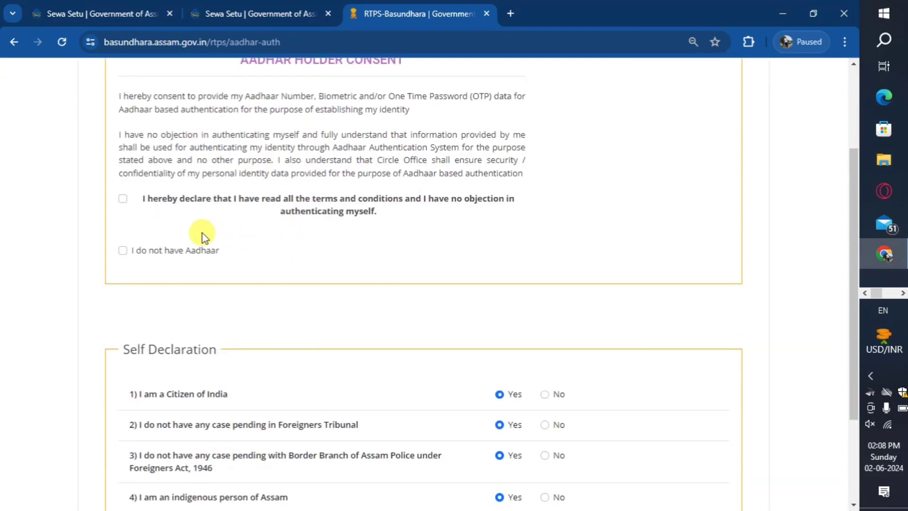
scroll(202, 236, "up", 1)
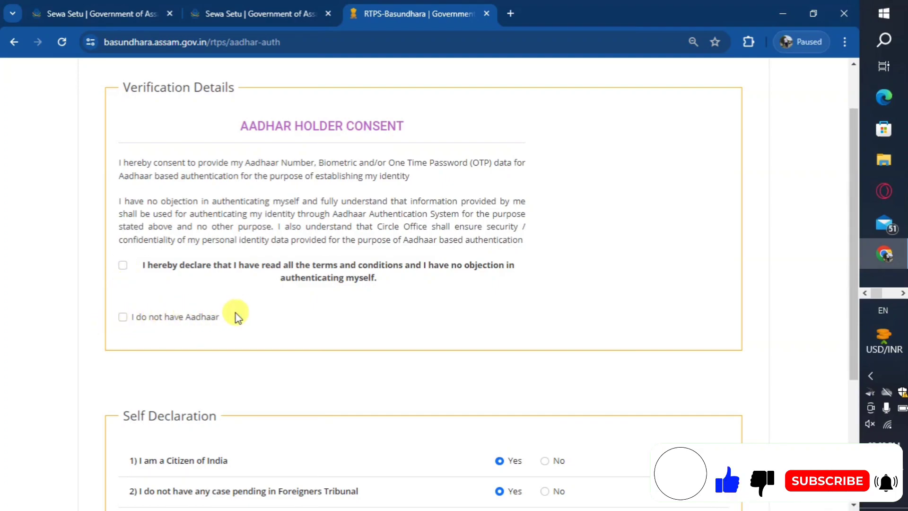
scroll(235, 312, "down", 1)
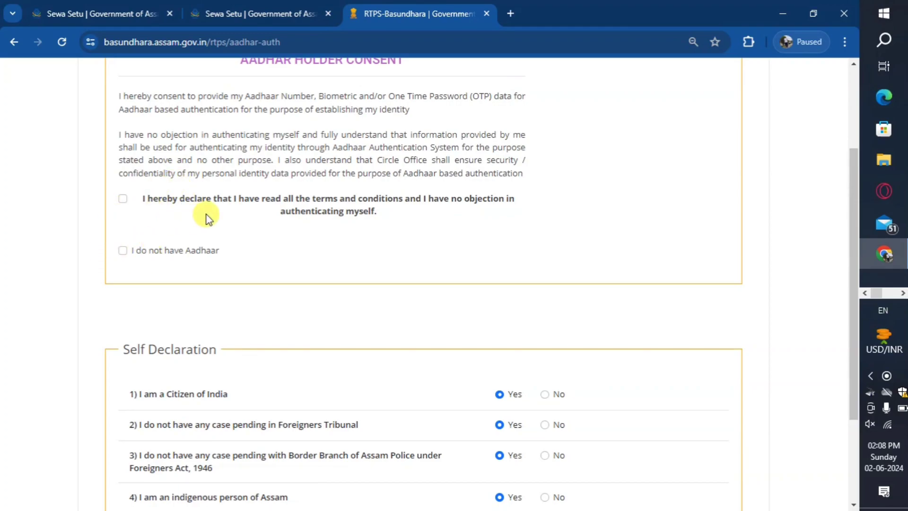
left_click(123, 251)
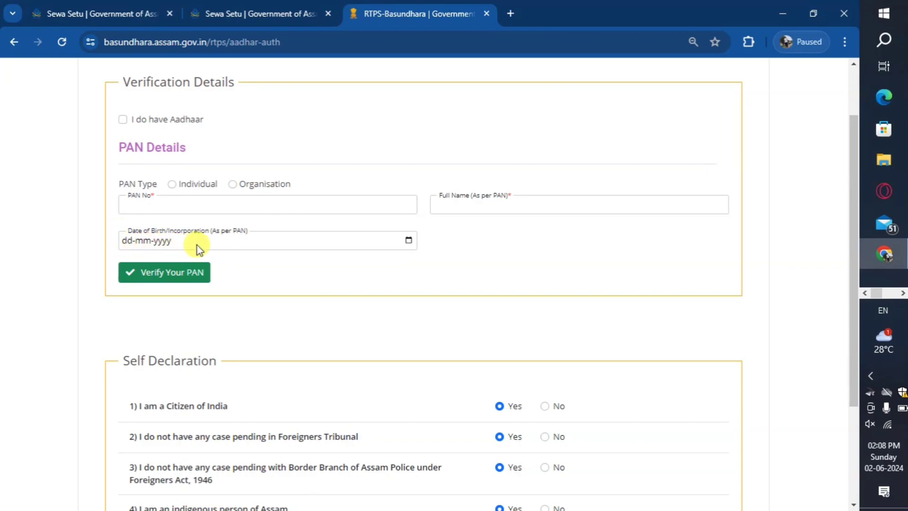
Review the Self Declaration answers and place the cursor in the PAN No field
scroll(153, 272, "down", 1)
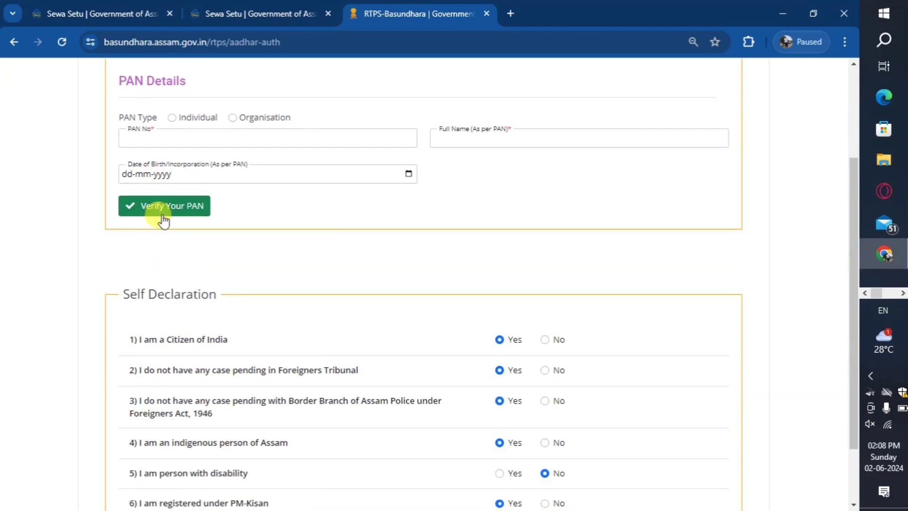
scroll(399, 235, "down", 2)
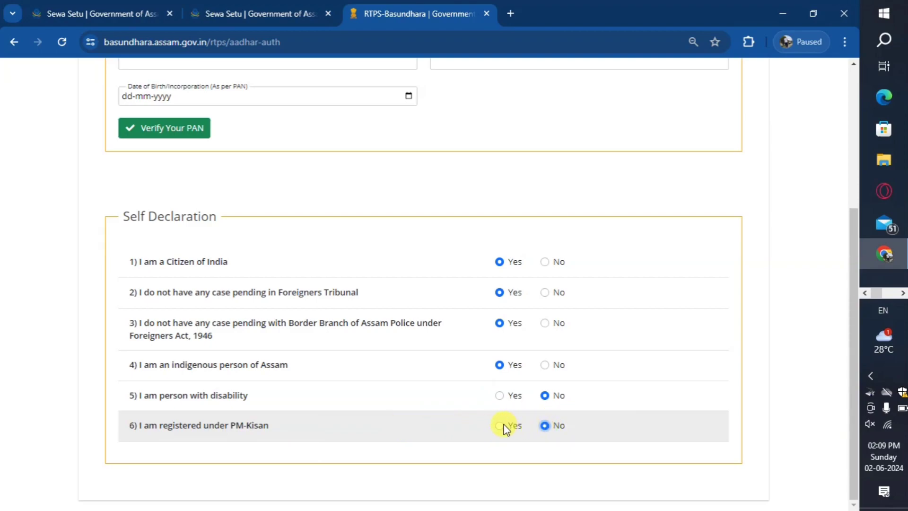
scroll(470, 375, "up", 4)
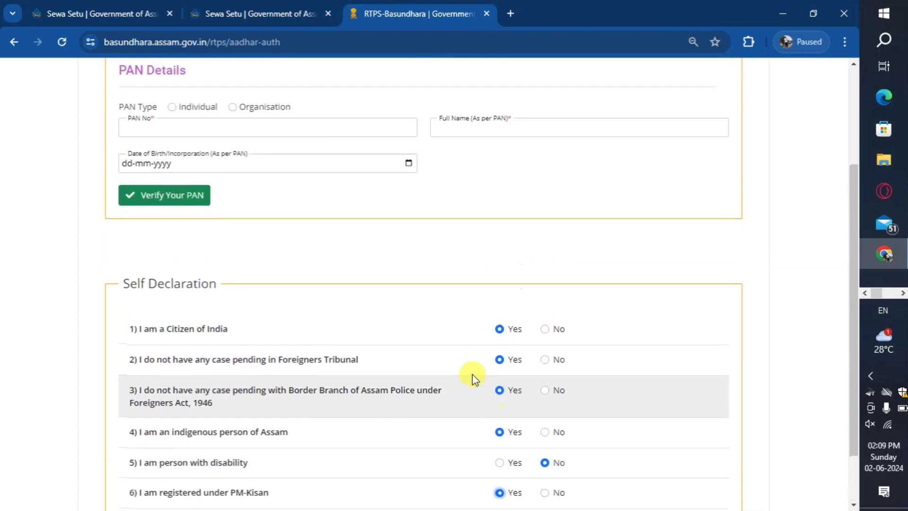
left_click(151, 259)
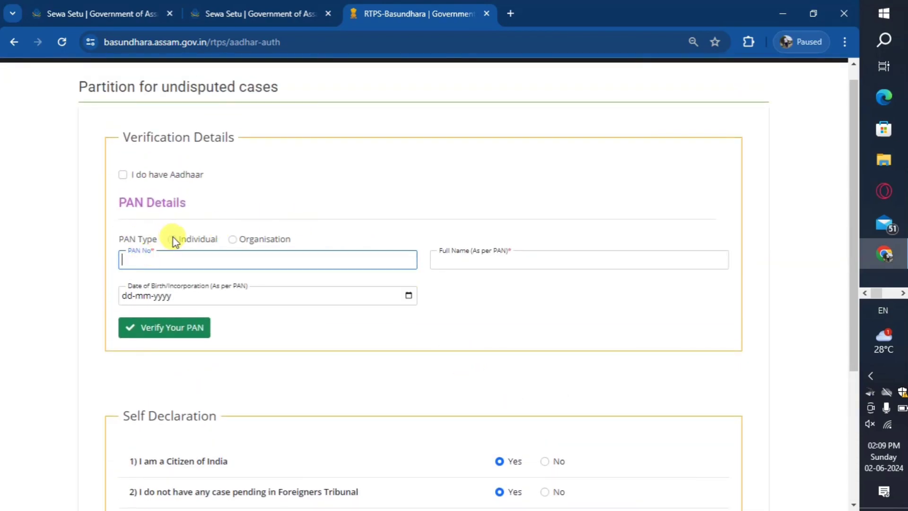
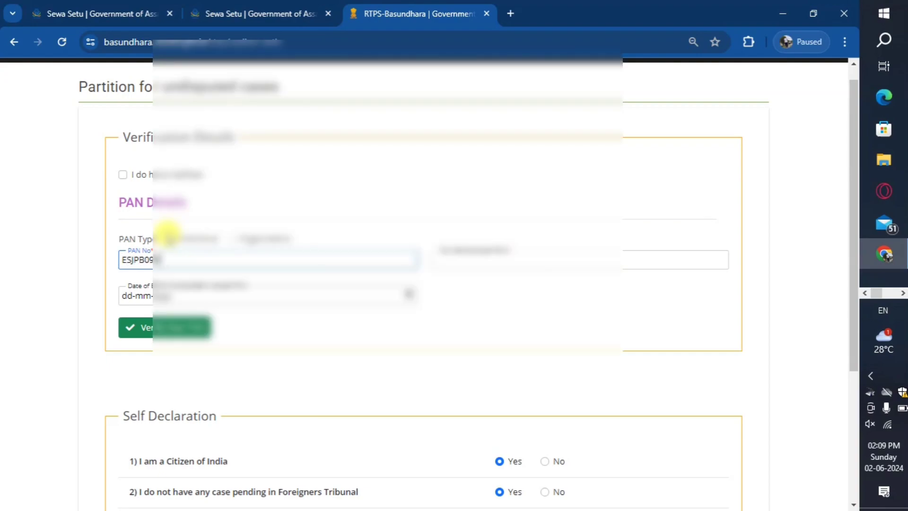
Enter the PAN number, holder's name and date of birth, and attempt verification
left_click(443, 258)
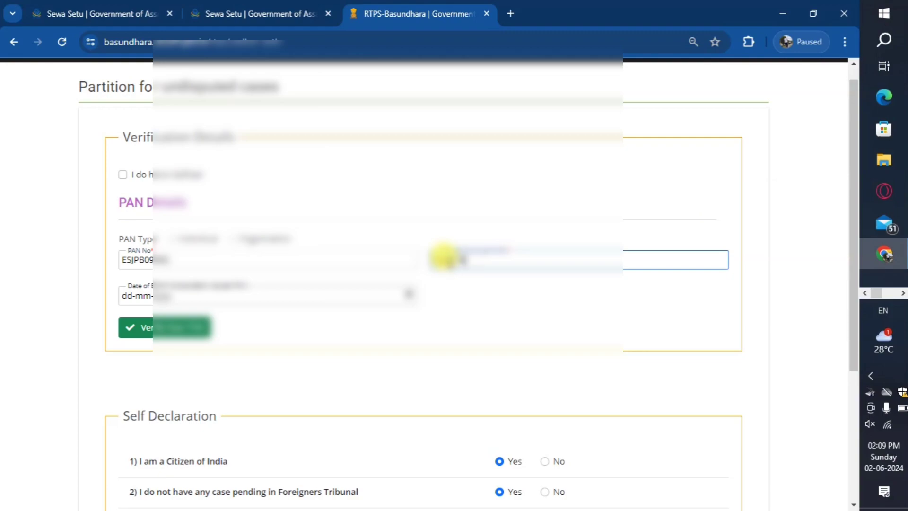
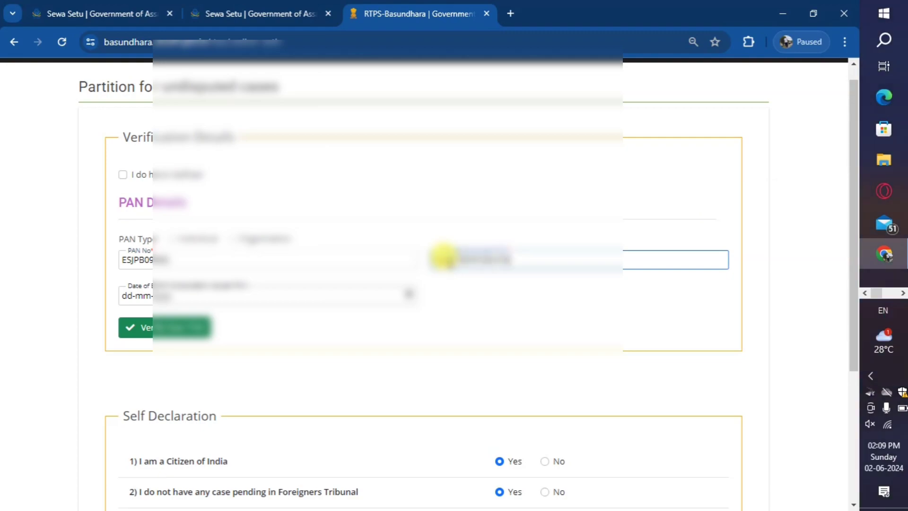
left_click(124, 298)
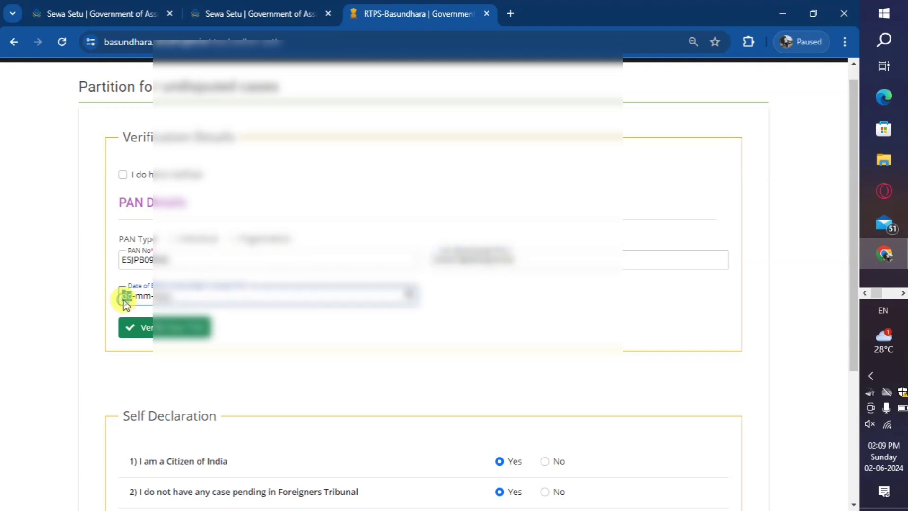
type("0101")
left_click(143, 327)
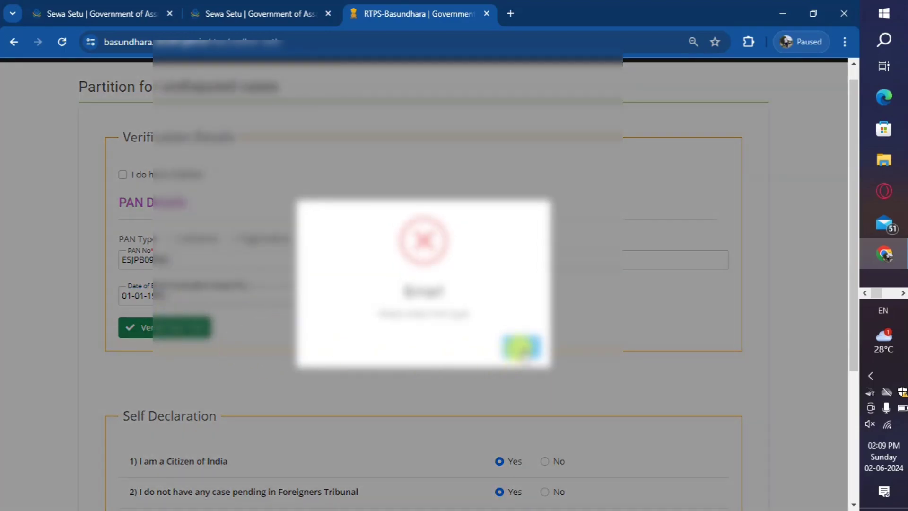
left_click(521, 347)
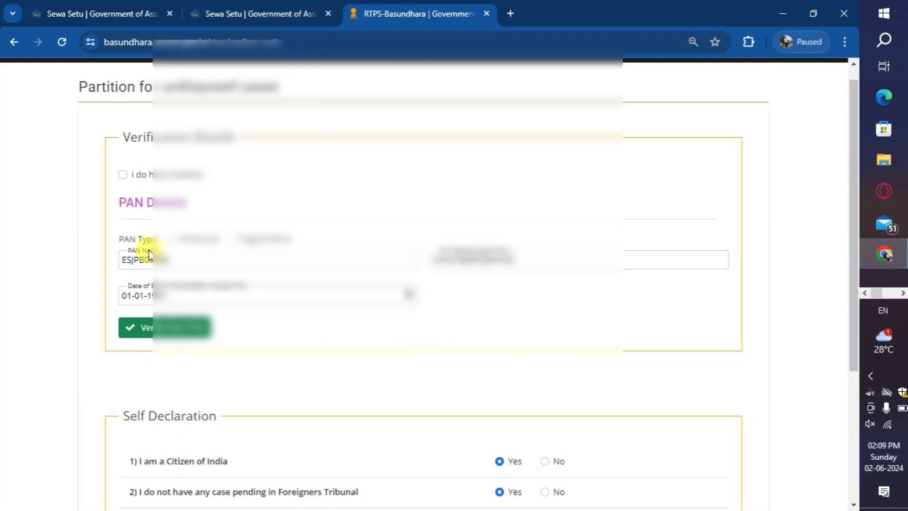
Set PAN type to Individual, verify successfully, and continue to Land Details
left_click(172, 239)
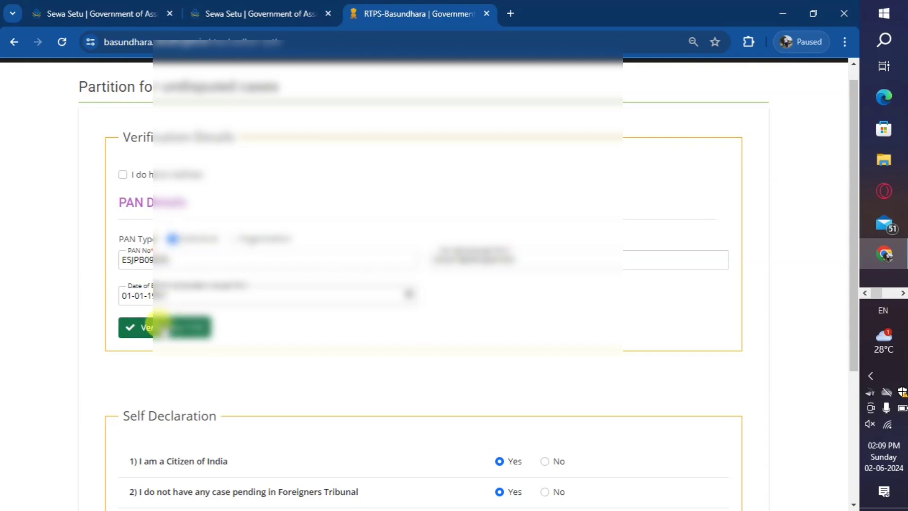
left_click(158, 327)
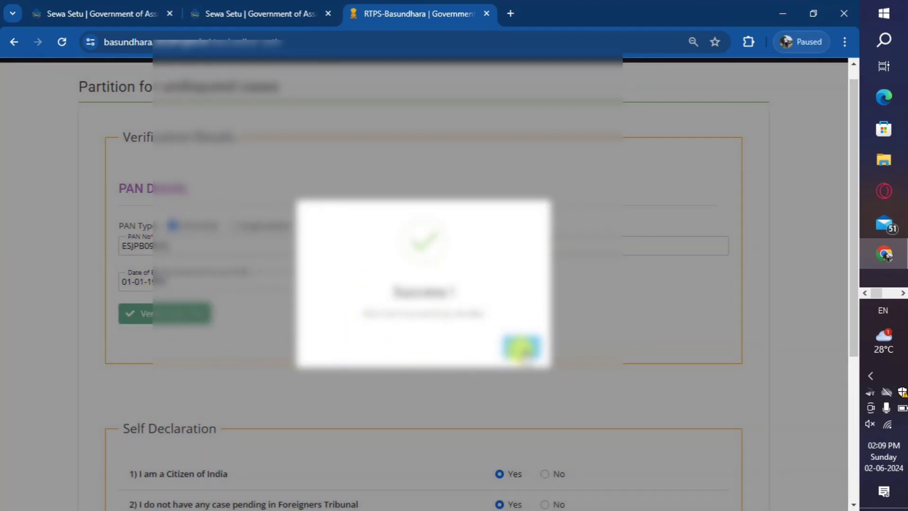
left_click(521, 348)
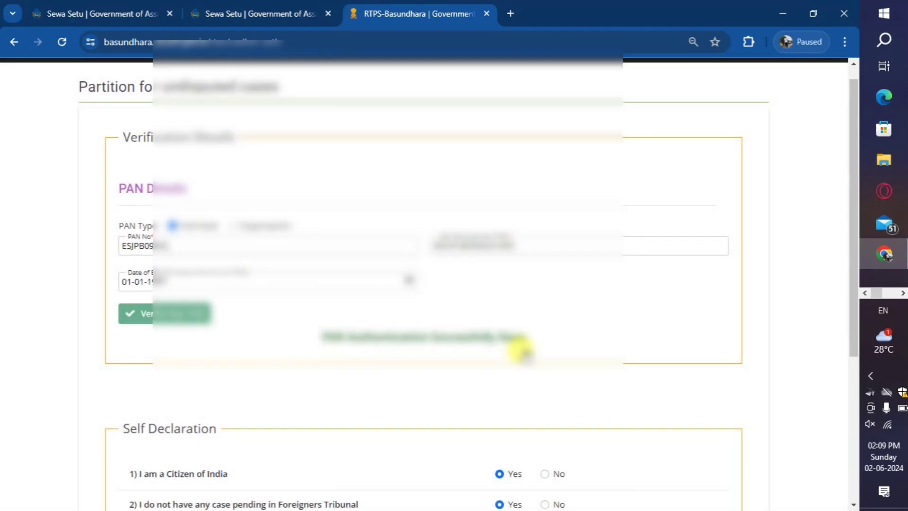
scroll(521, 359, "down", 5)
left_click(727, 489)
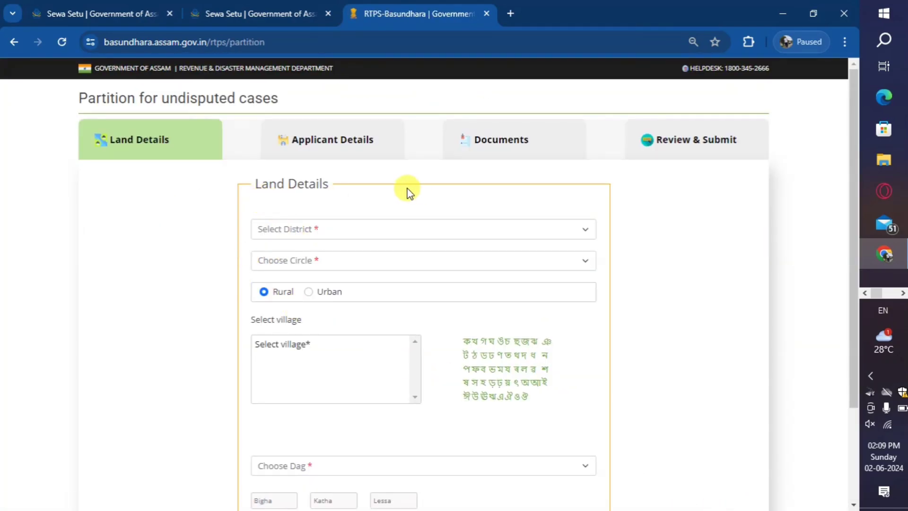
Select Dibrugarh as the district and MARAN as the circle
left_click(291, 232)
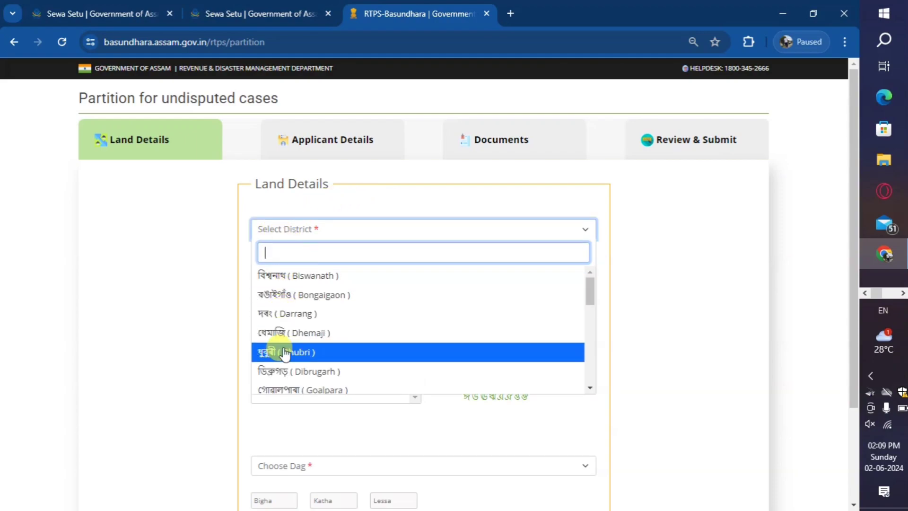
scroll(295, 316, "down", 3)
scroll(300, 314, "up", 3)
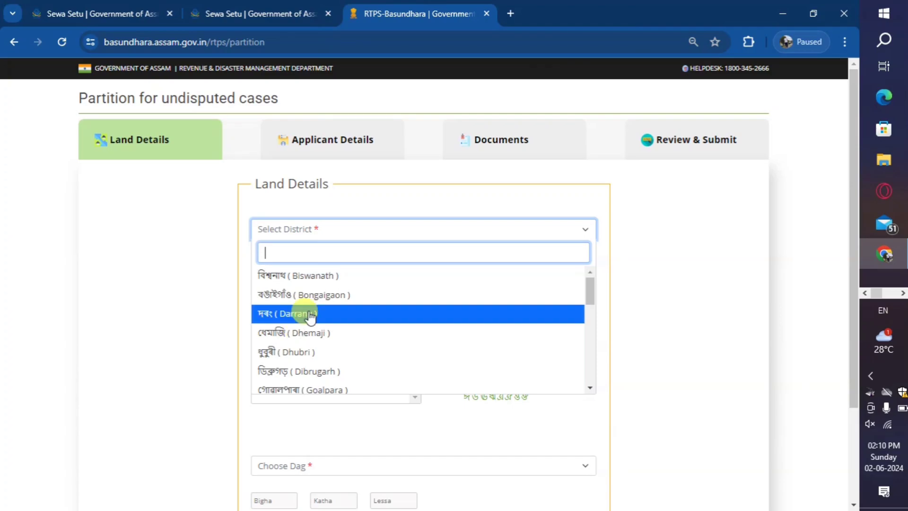
left_click(293, 371)
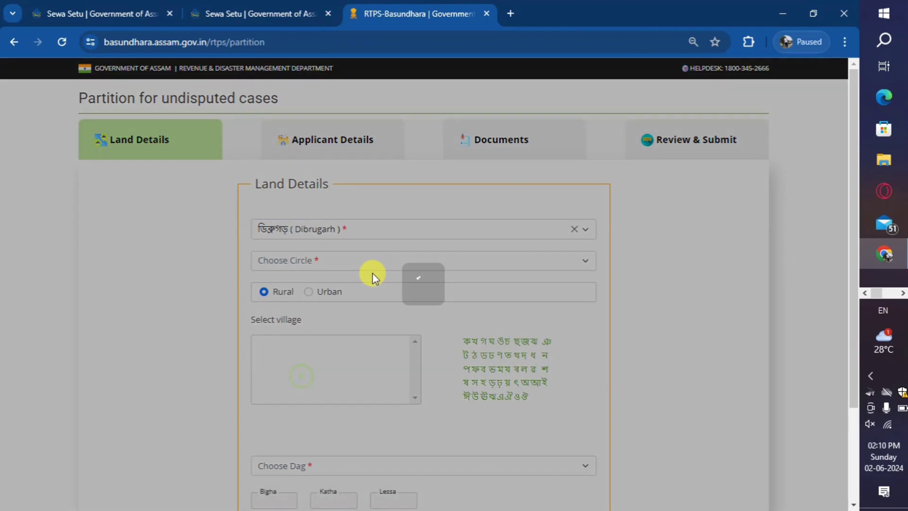
scroll(328, 262, "down", 2)
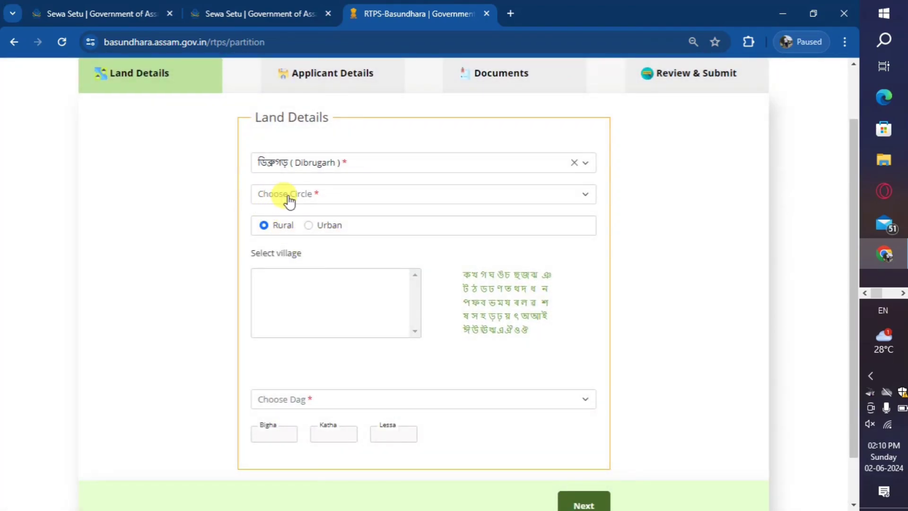
left_click(308, 203)
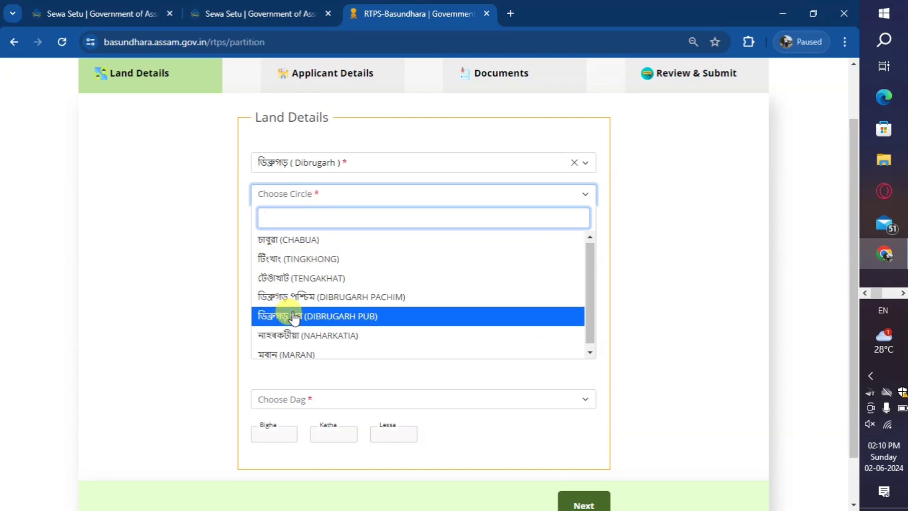
scroll(295, 319, "down", 1)
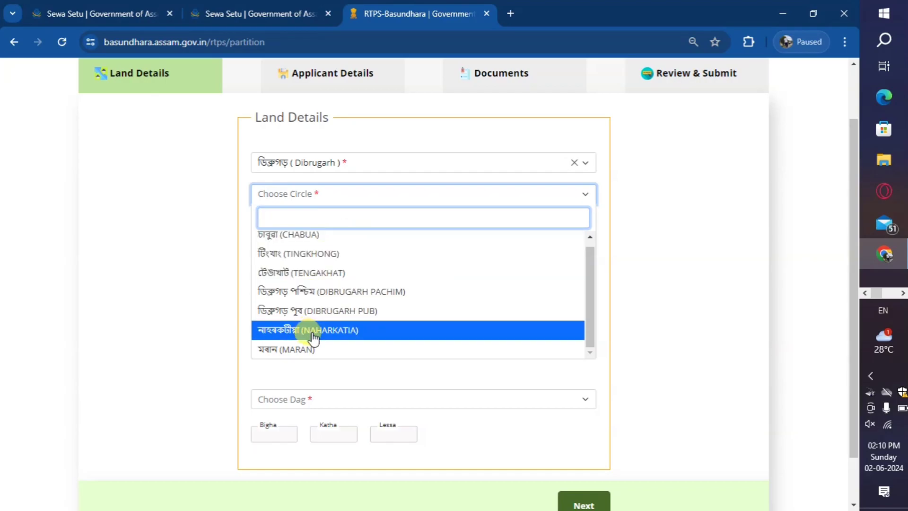
left_click(283, 350)
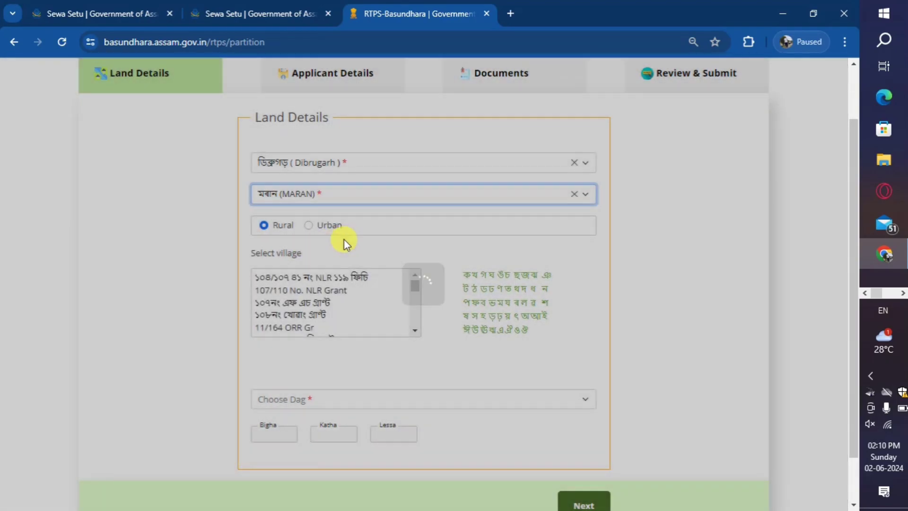
scroll(345, 240, "down", 1)
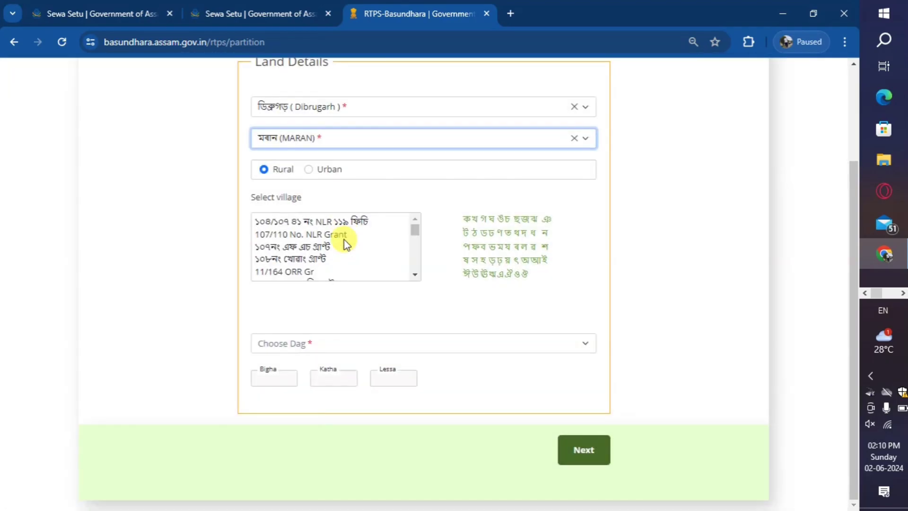
Keep the area Rural and pick village শেনচোৰা পুখুৰী from the শ index
left_click(310, 170)
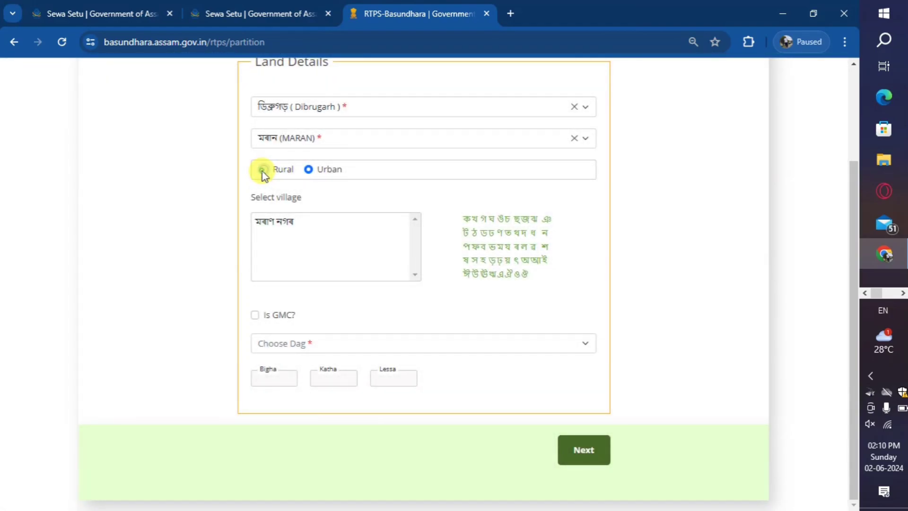
left_click(263, 171)
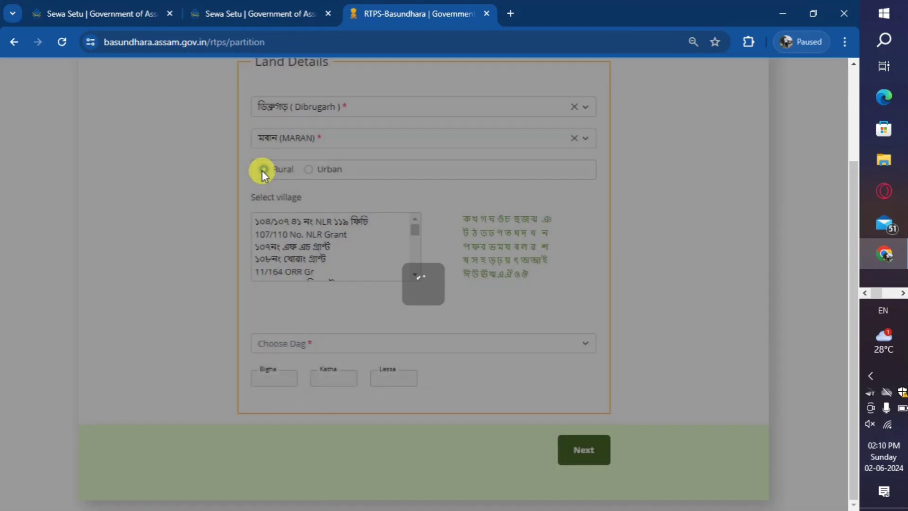
scroll(279, 258, "down", 3)
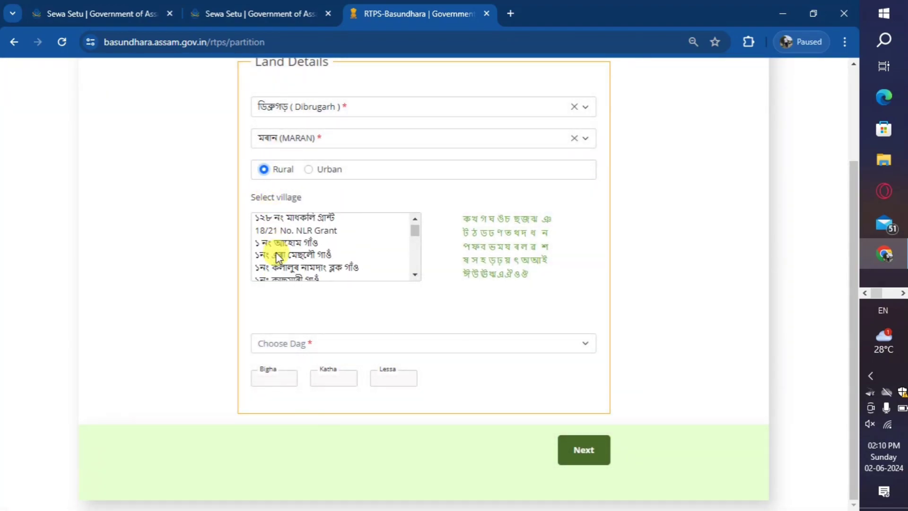
scroll(278, 257, "down", 6)
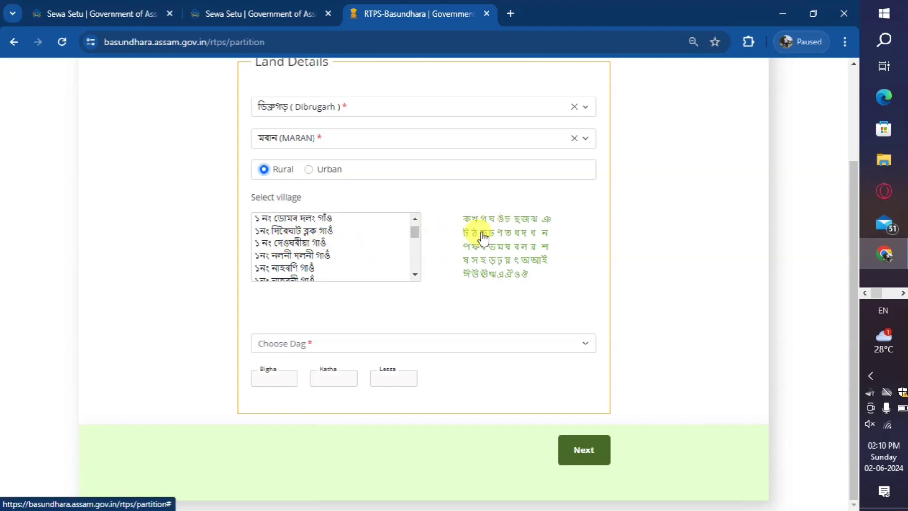
left_click(547, 246)
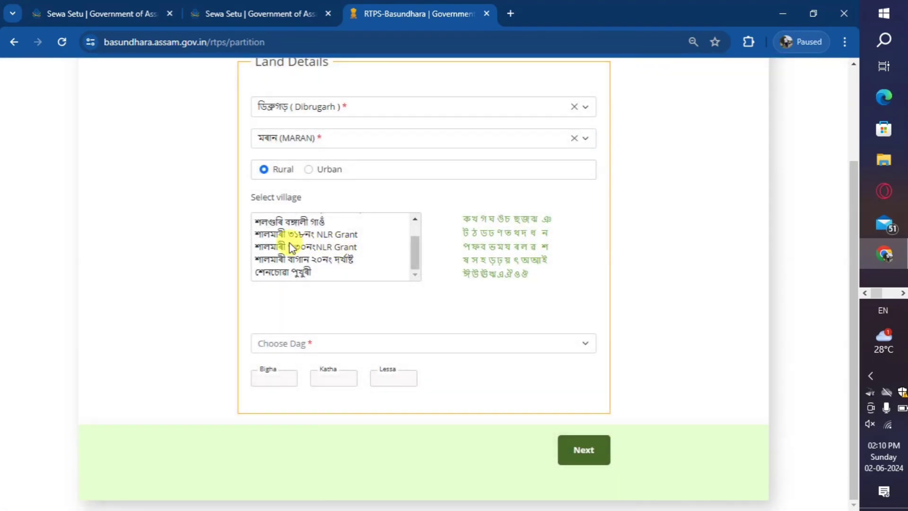
left_click(280, 272)
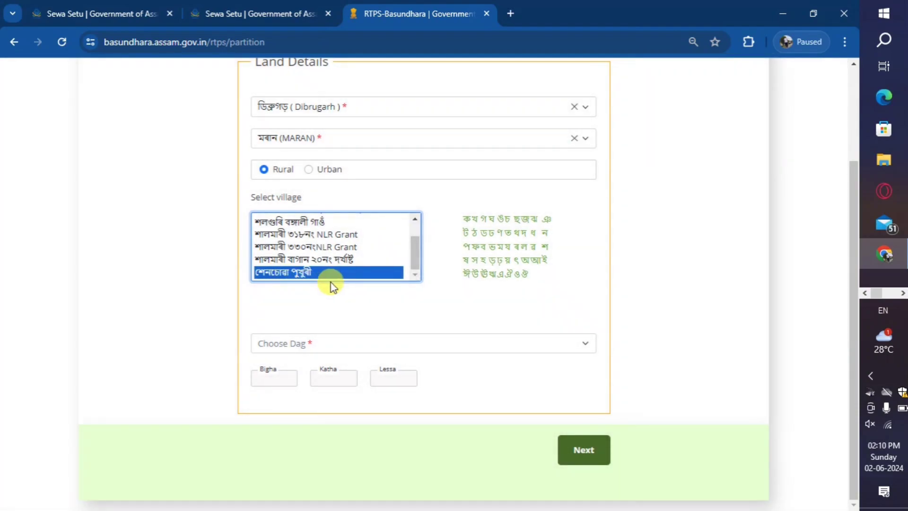
Choose dag 137 (0 Bigha, 4 Katha, 0 Lessa) and advance to Applicant Details
left_click(306, 347)
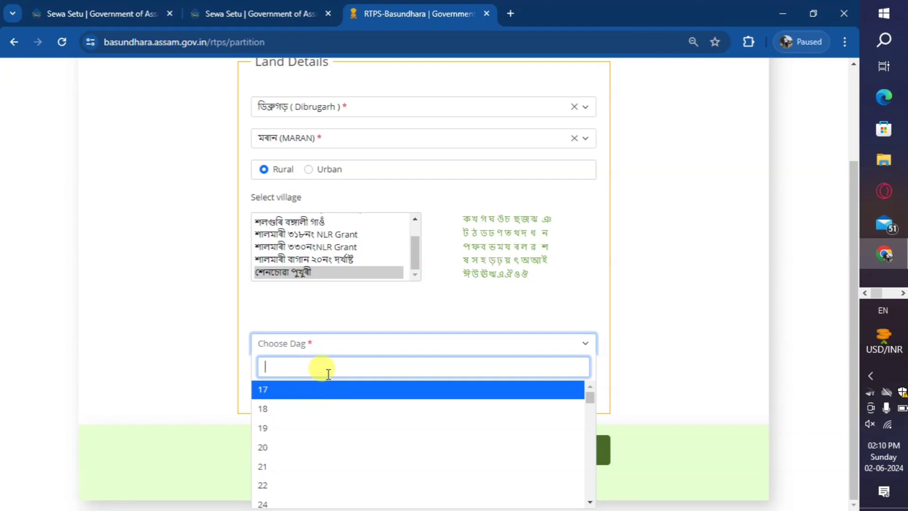
scroll(320, 392, "down", 3)
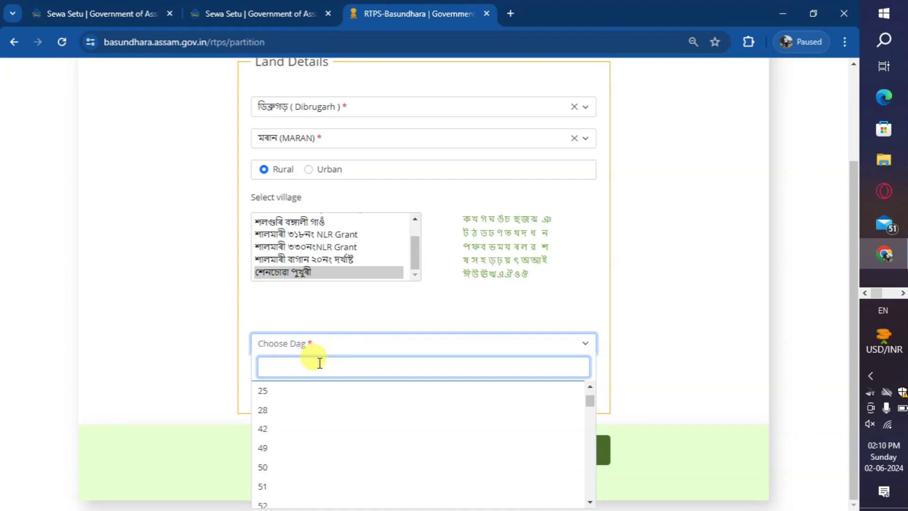
type("37")
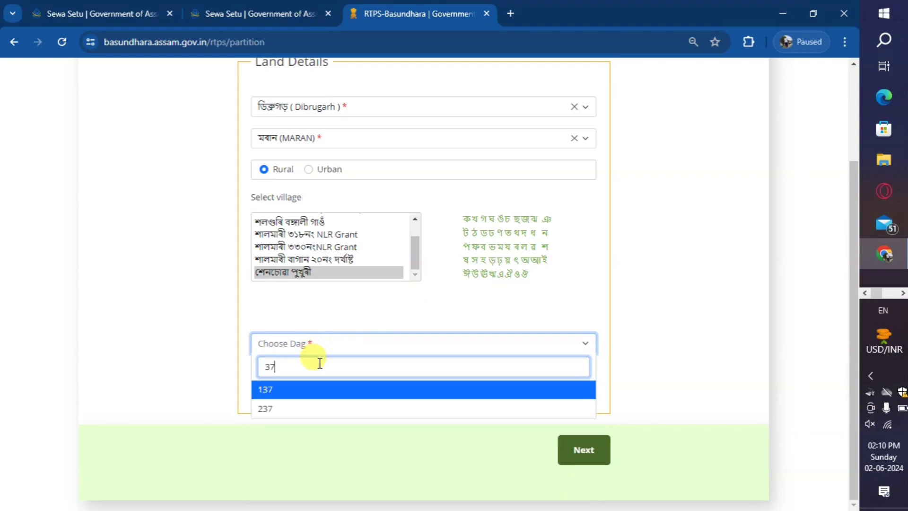
left_click(268, 394)
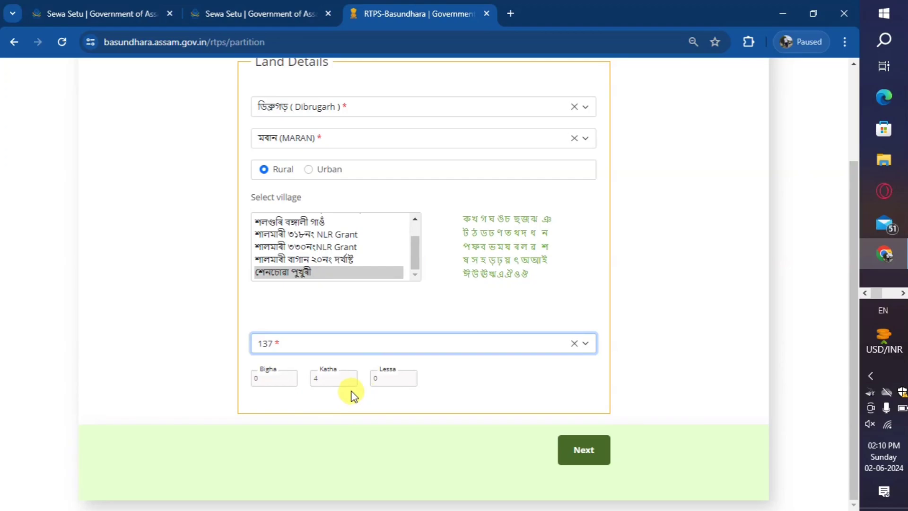
left_click(600, 449)
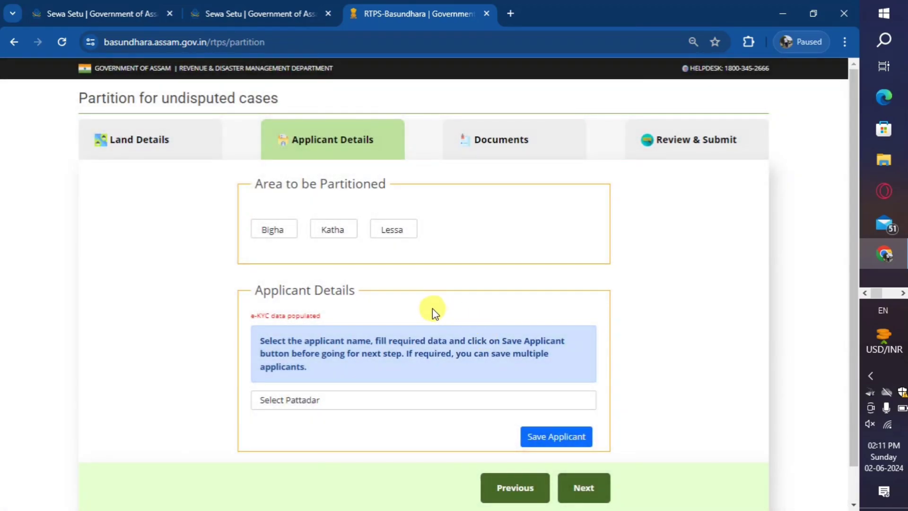
Check the blank Bigha, Katha and Lessa partition-area boxes and open the Select Pattadar list
scroll(432, 308, "down", 1)
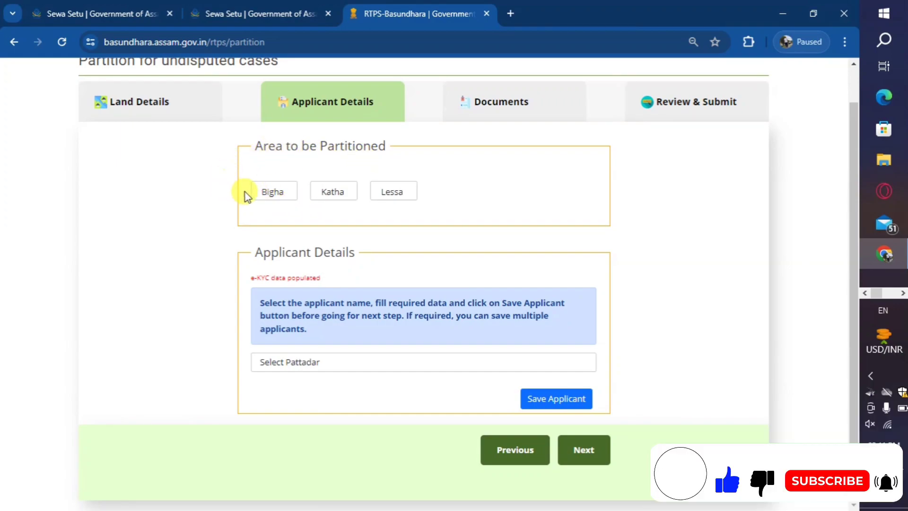
left_click(272, 191)
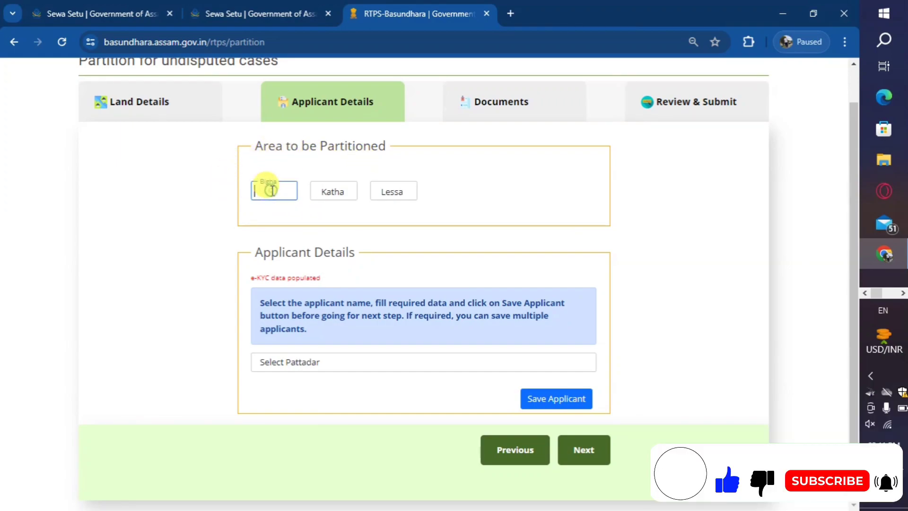
left_click(325, 191)
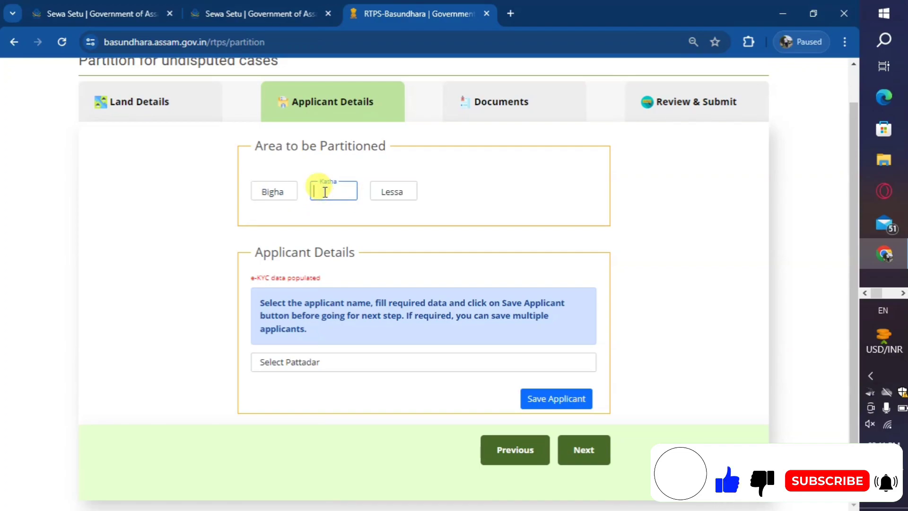
left_click(386, 194)
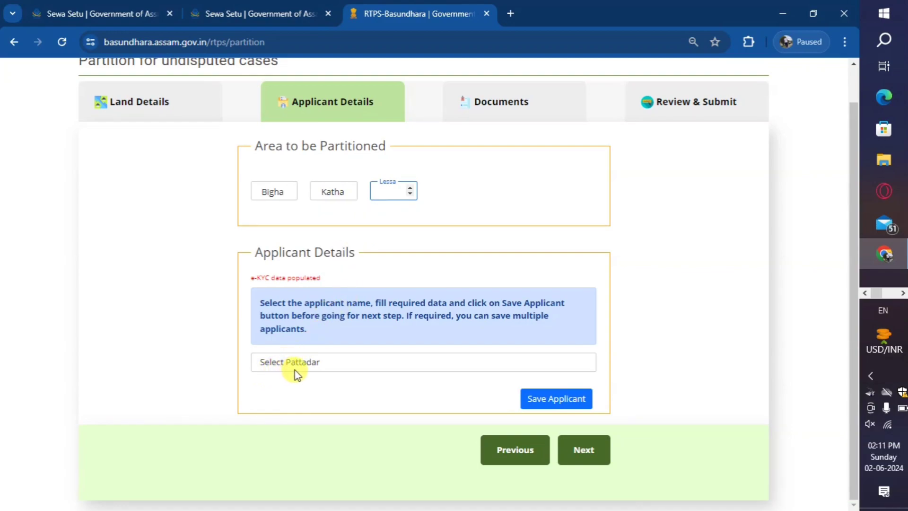
left_click(314, 367)
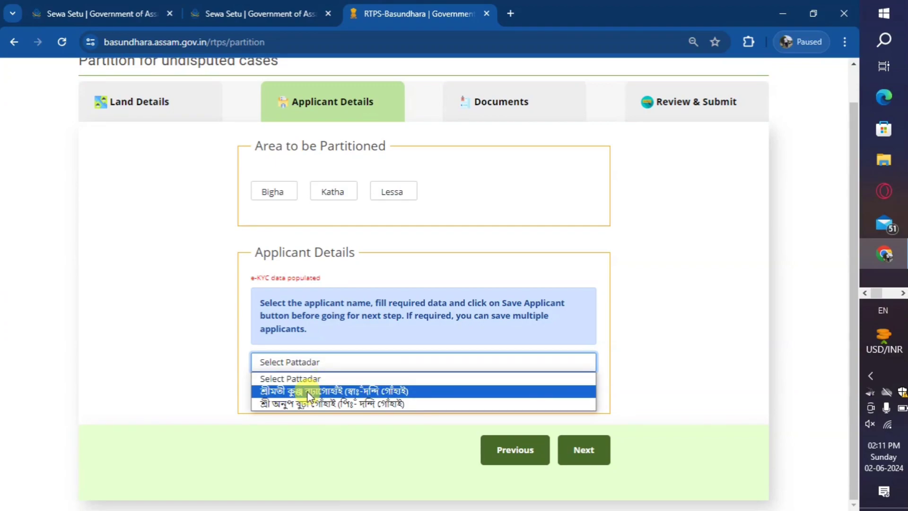
Make the second pattadar the applicant and set the gender to Male
left_click(340, 405)
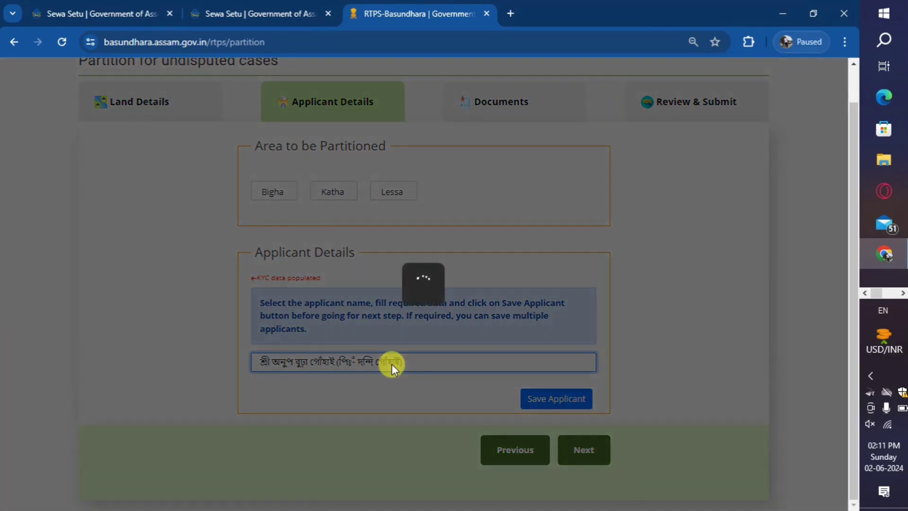
scroll(386, 367, "down", 3)
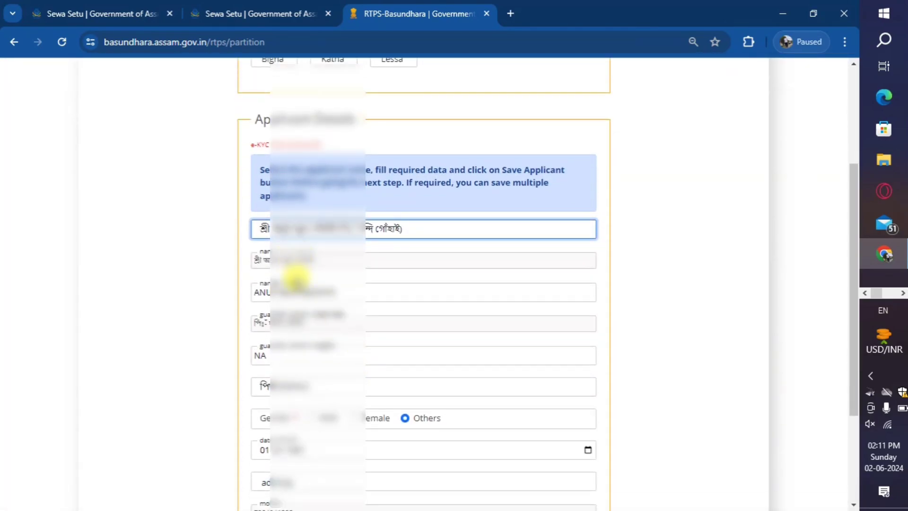
scroll(299, 359, "down", 1)
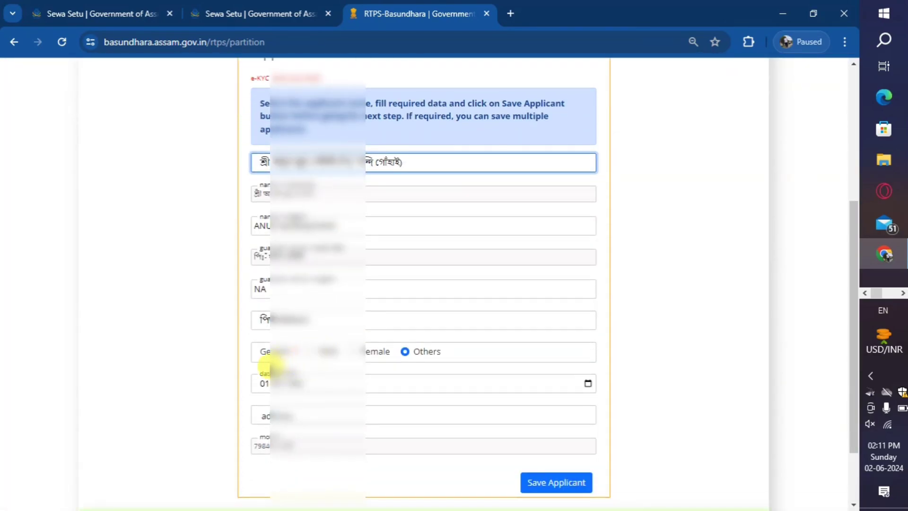
left_click(314, 357)
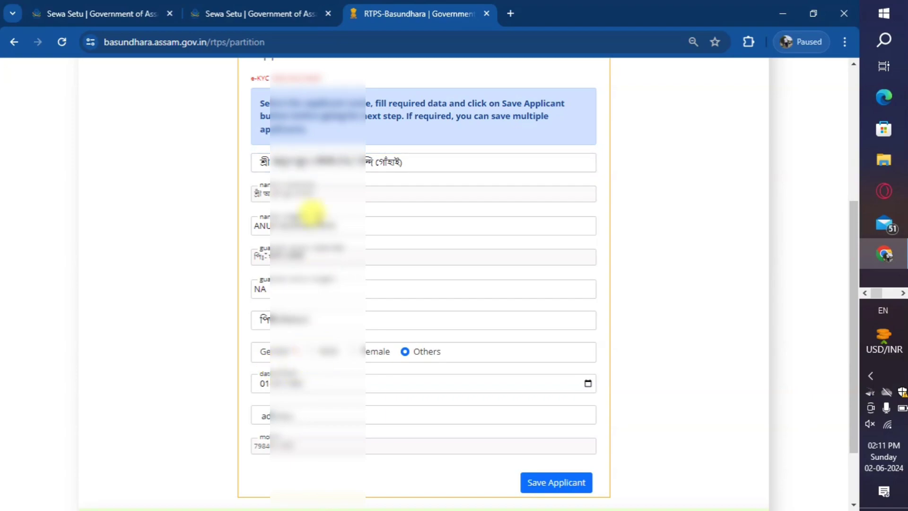
left_click(313, 353)
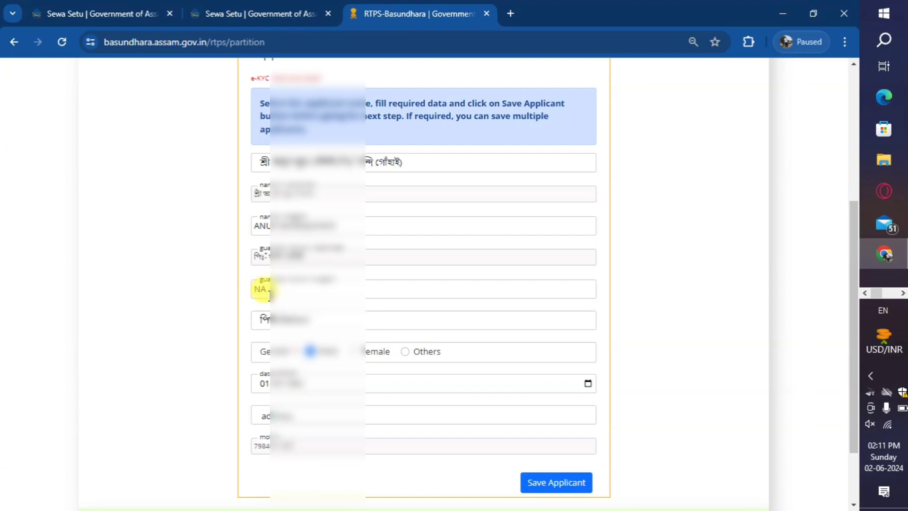
Replace the NA guardian value with the guardian's name and enter the applicant's address
scroll(277, 322, "down", 2)
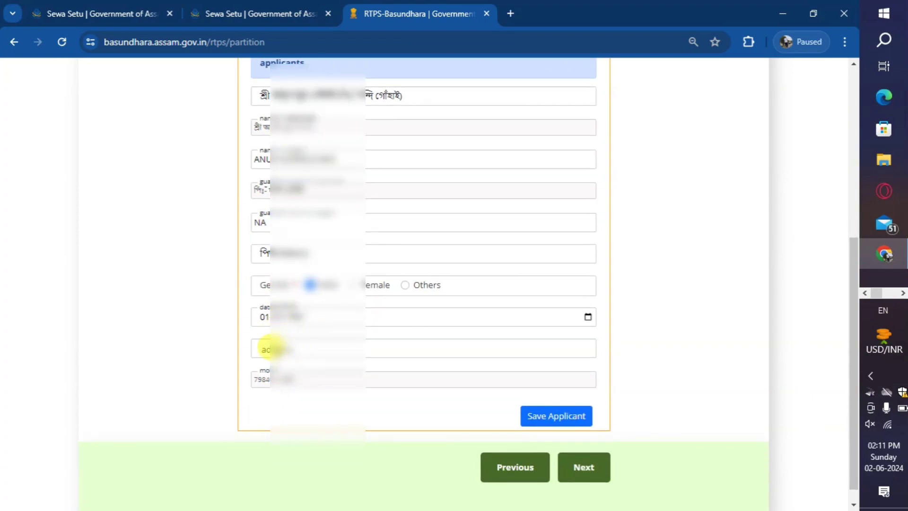
scroll(315, 341, "down", 1)
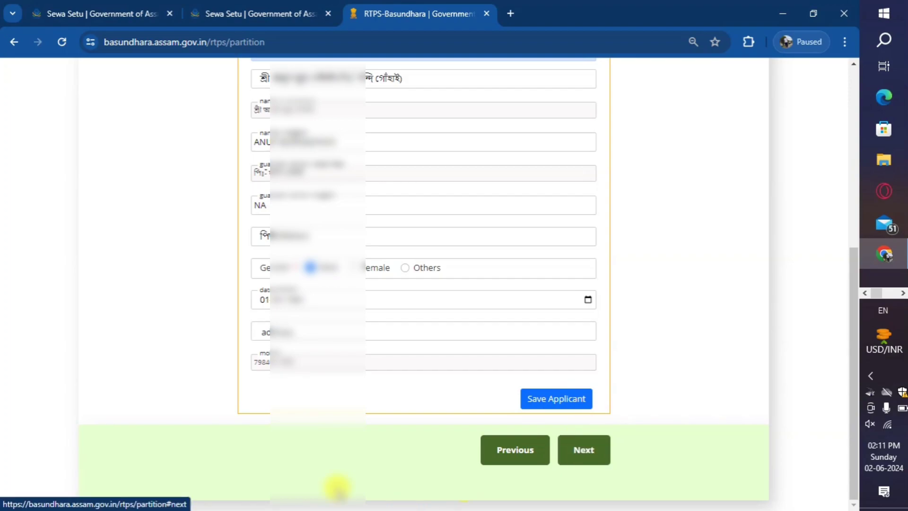
double_click(261, 205)
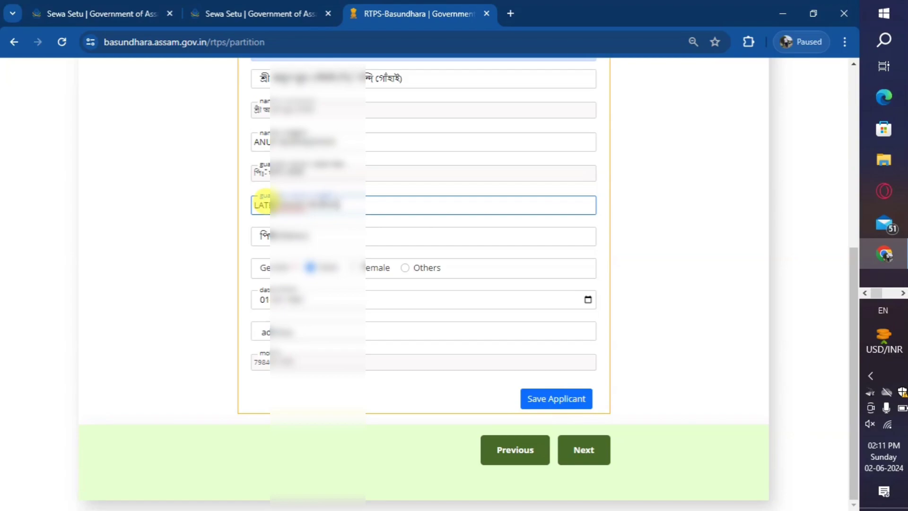
key("BackSpace")
key("BackSpace")
left_click(278, 330)
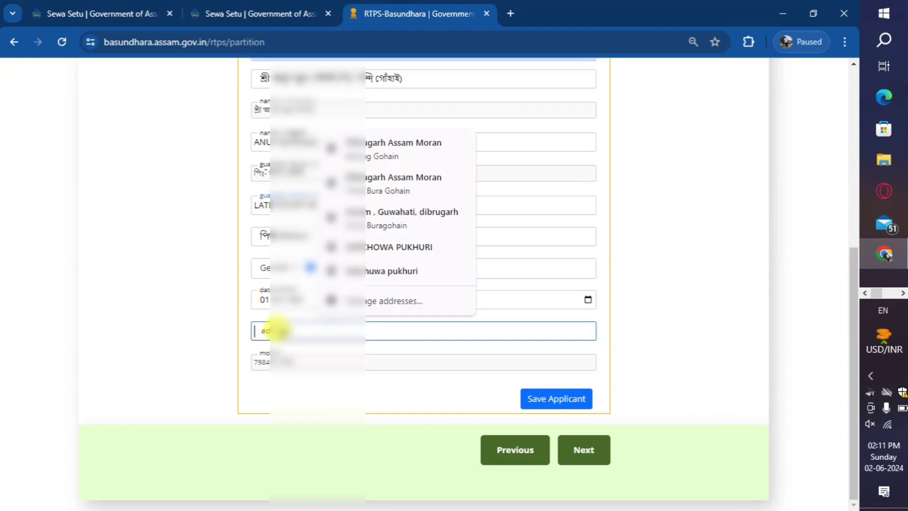
type("SEN")
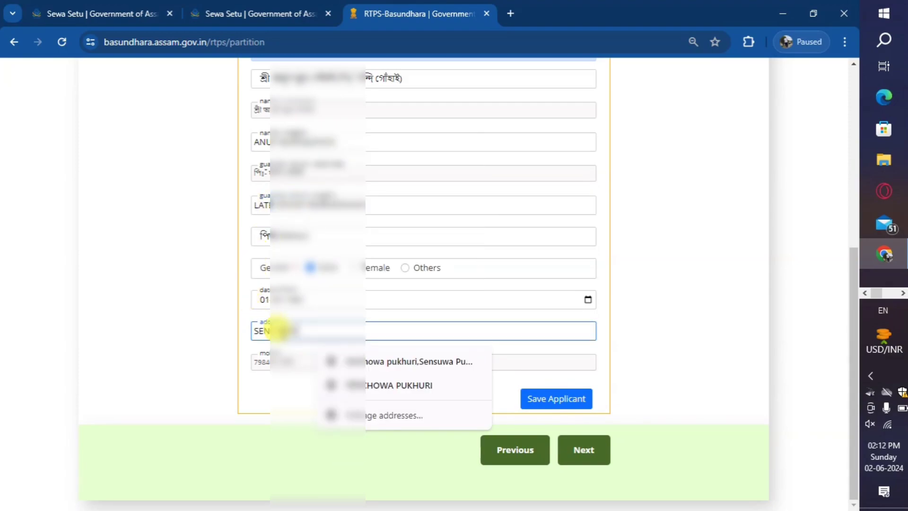
type("CHOWA PUKHURI")
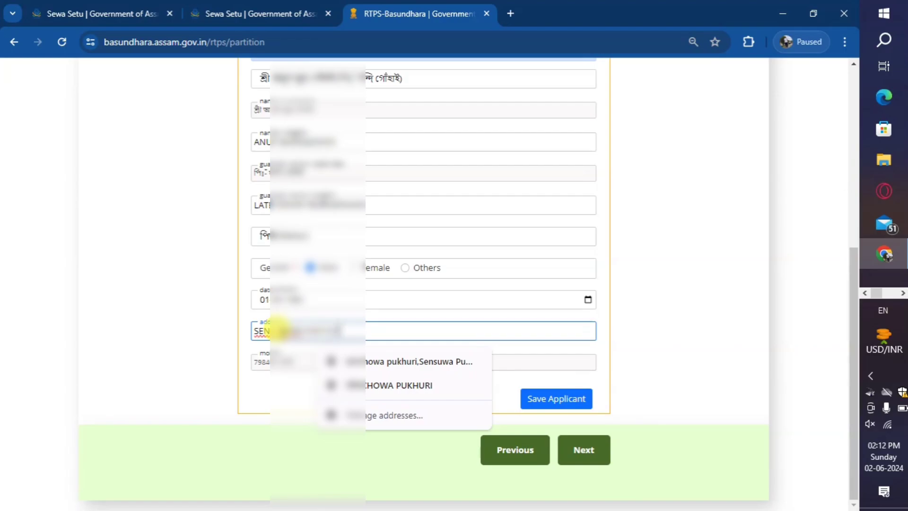
left_click(242, 397)
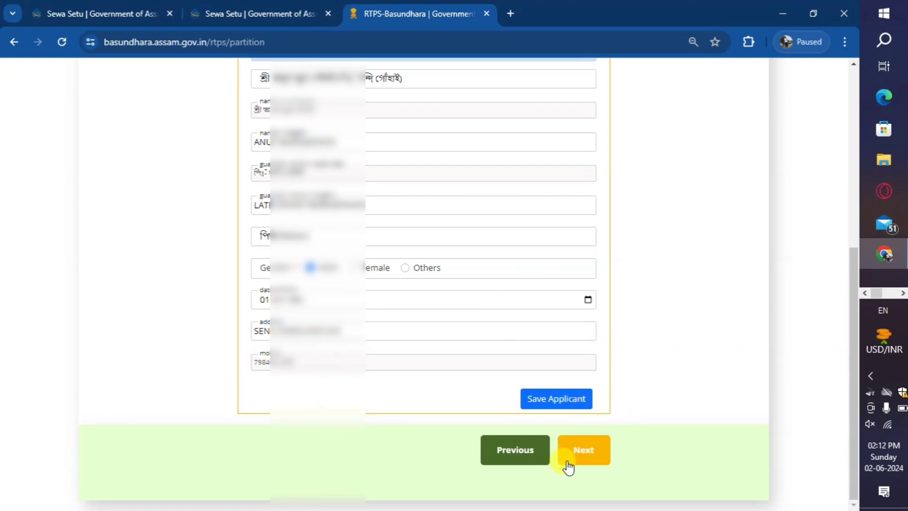
Move on to the Documents step and review the Land Details, Jamabandi Copy and Land Revenue Receipt rows
left_click(591, 465)
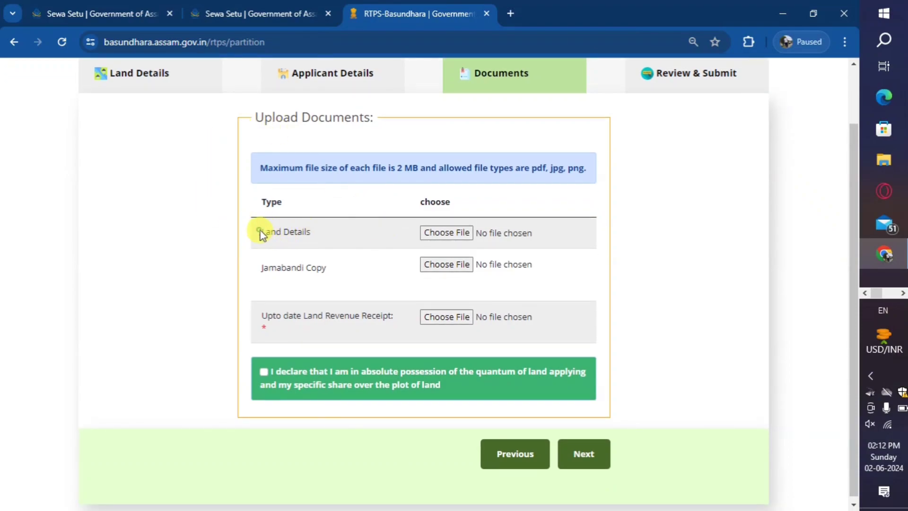
left_click_drag(262, 235, 325, 240)
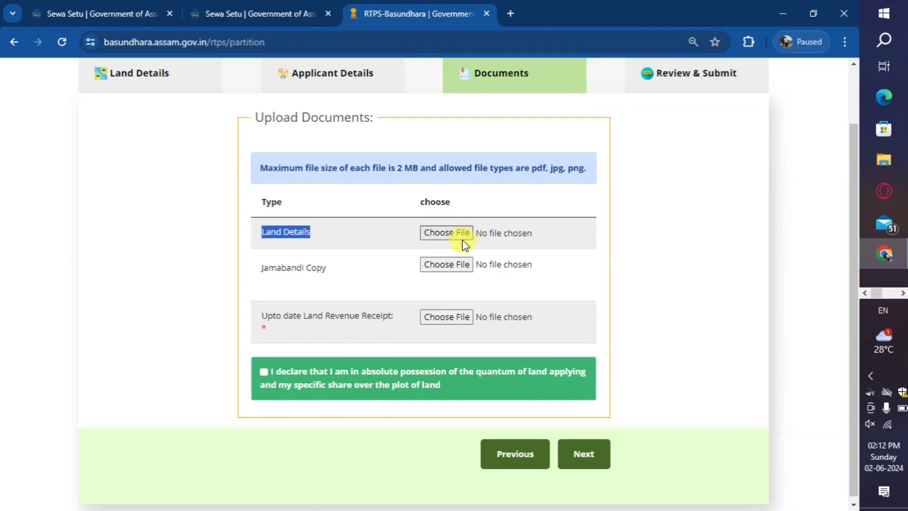
left_click_drag(261, 267, 329, 270)
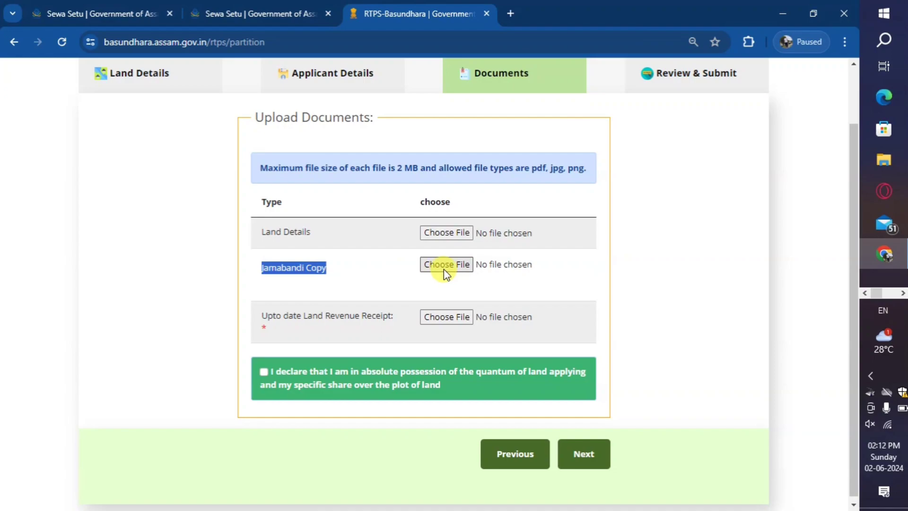
scroll(376, 297, "down", 1)
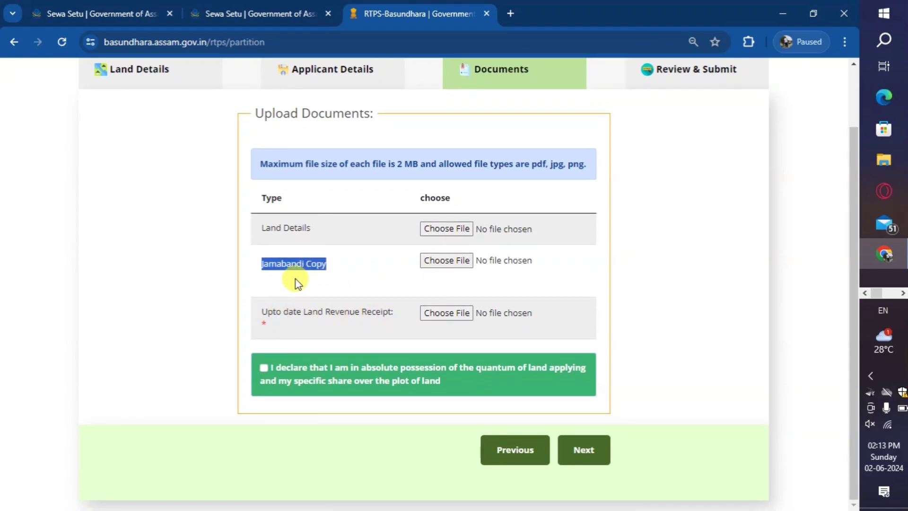
left_click_drag(260, 312, 396, 324)
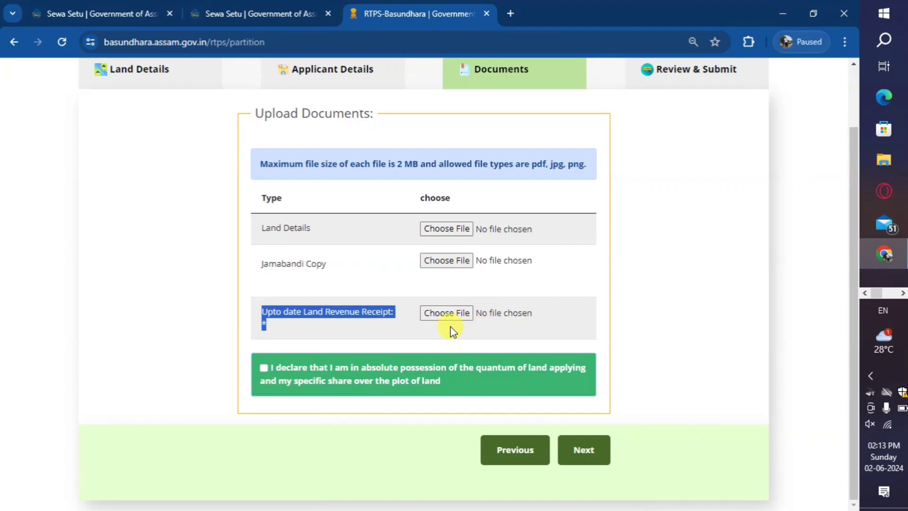
Tick the 'I declare that I am in absolute possession' declaration checkbox
left_click(264, 368)
scroll(470, 371, "up", 2)
scroll(470, 371, "down", 2)
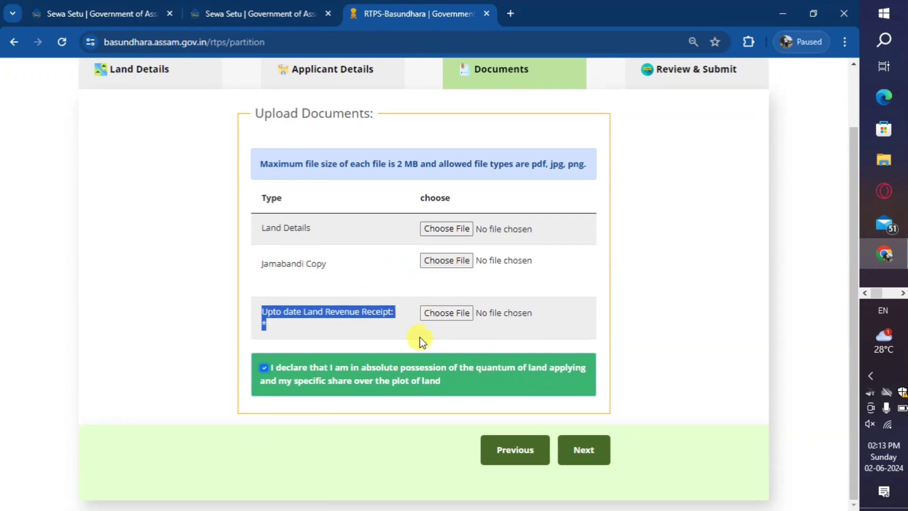
scroll(426, 338, "up", 2)
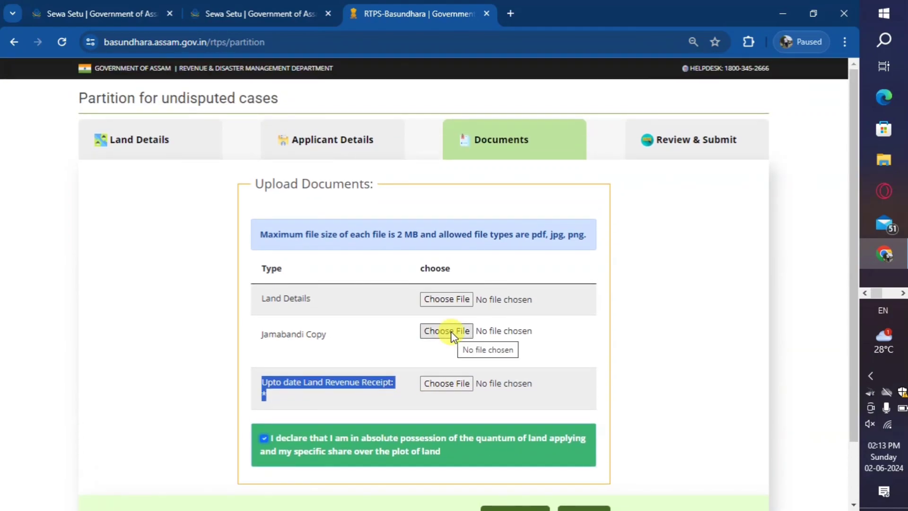
scroll(580, 361, "down", 2)
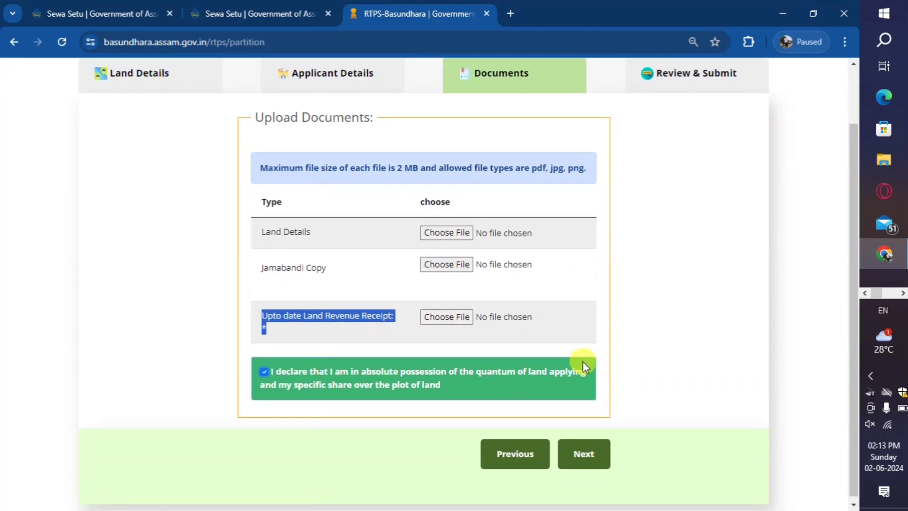